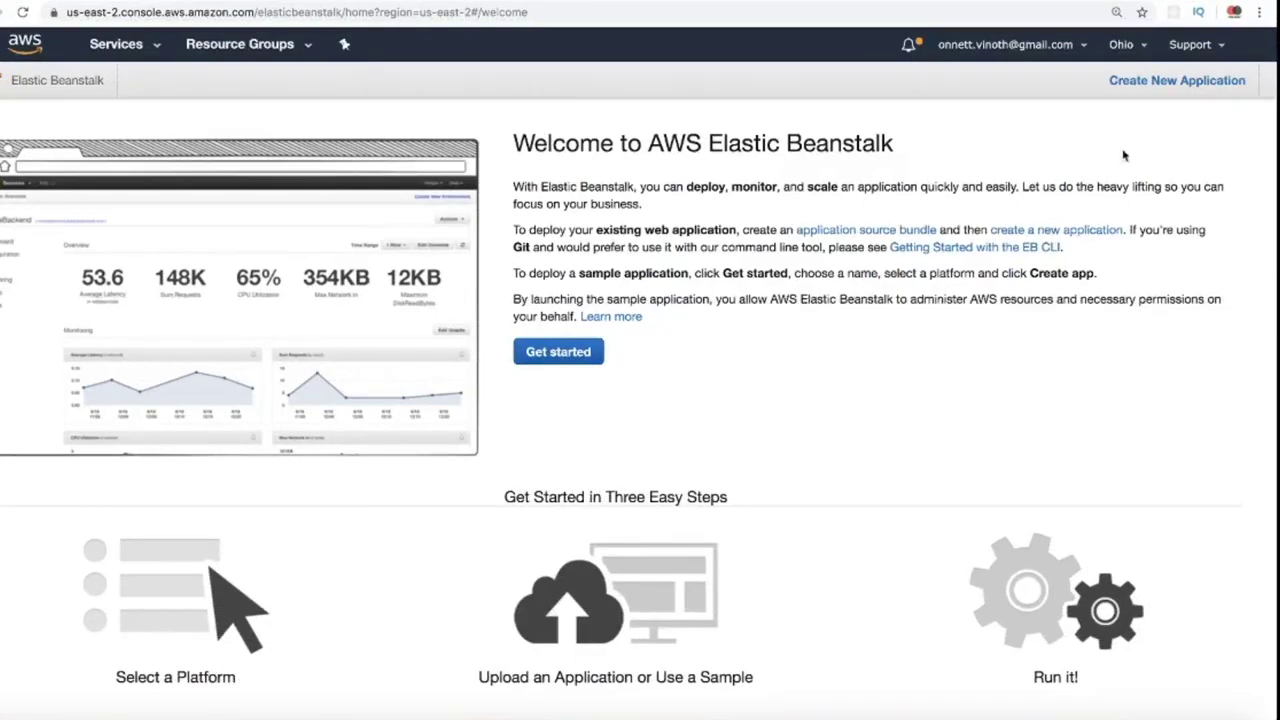
Step: Create a new Elastic Beanstalk application named "tour" with the description "tour ticket app"
{"action": "left_click", "coordinate": [1163, 88]}
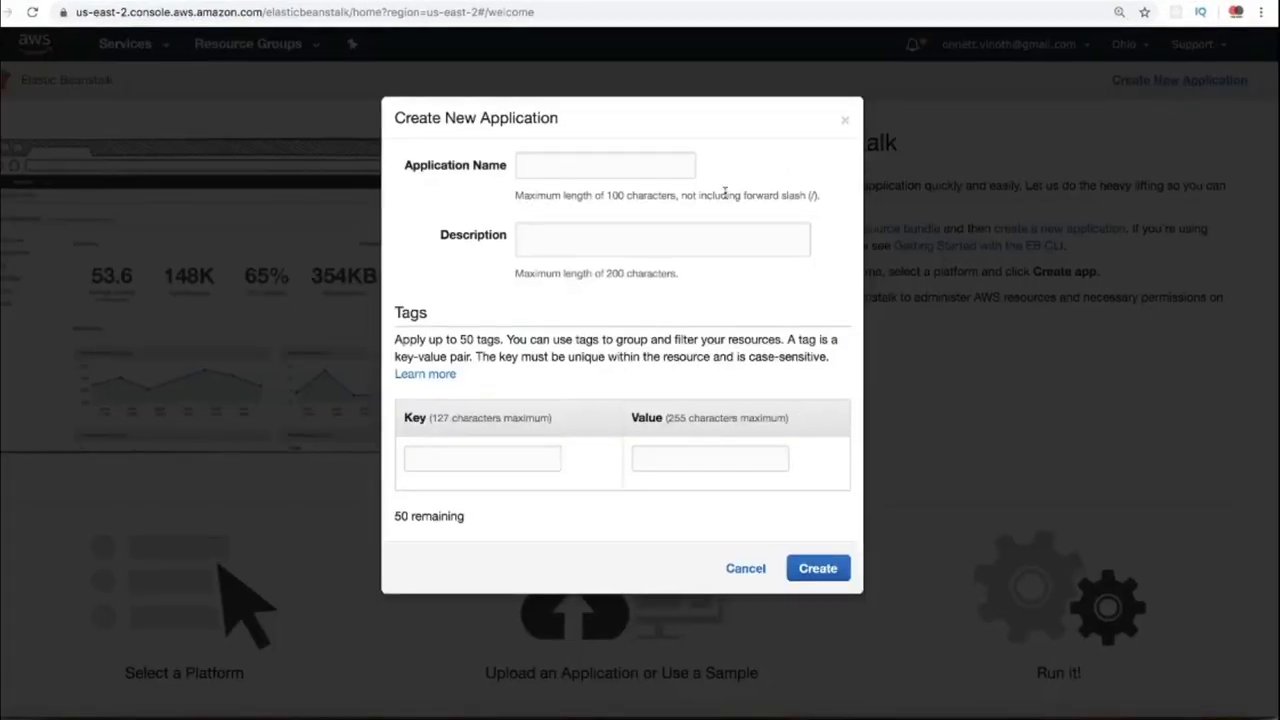
{"action": "left_click", "coordinate": [622, 166]}
{"action": "type", "text": "tour"}
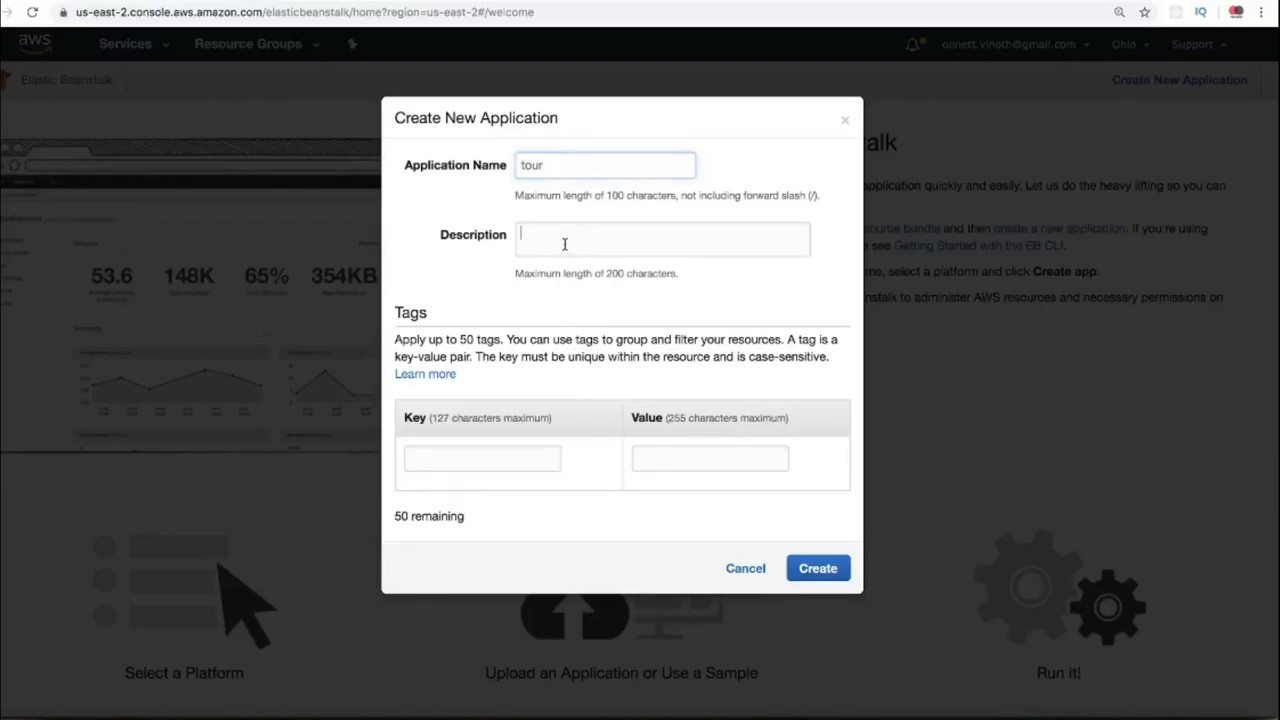
{"action": "left_click", "coordinate": [603, 237]}
{"action": "type", "text": "tour ticket app"}
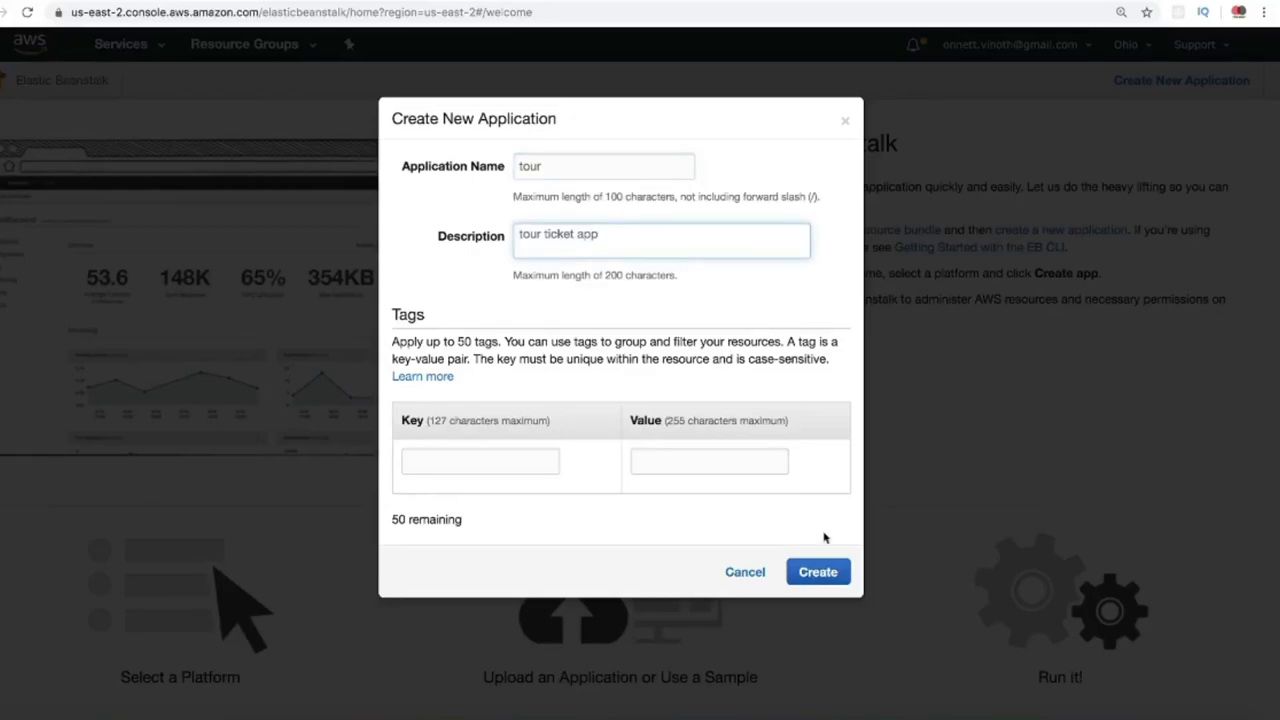
{"action": "left_click", "coordinate": [818, 572]}
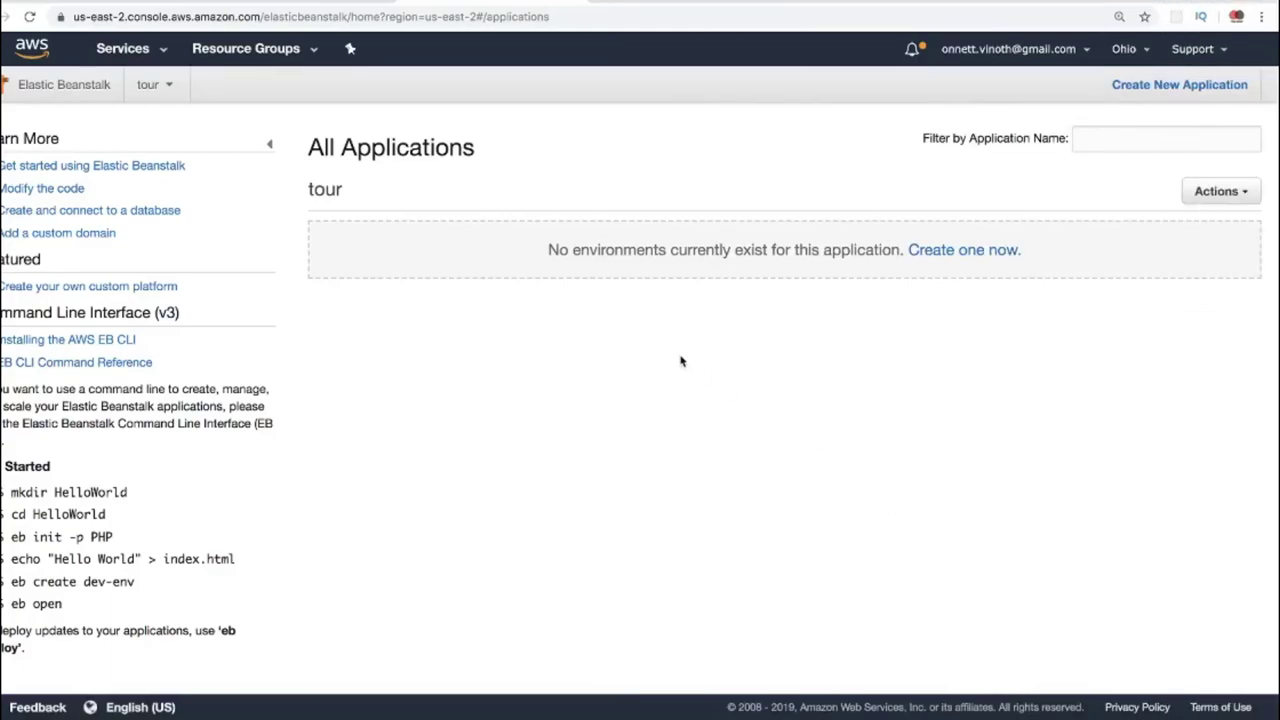
Step: Start a web server environment for the tour application and name it dev-env
{"action": "left_click", "coordinate": [970, 251]}
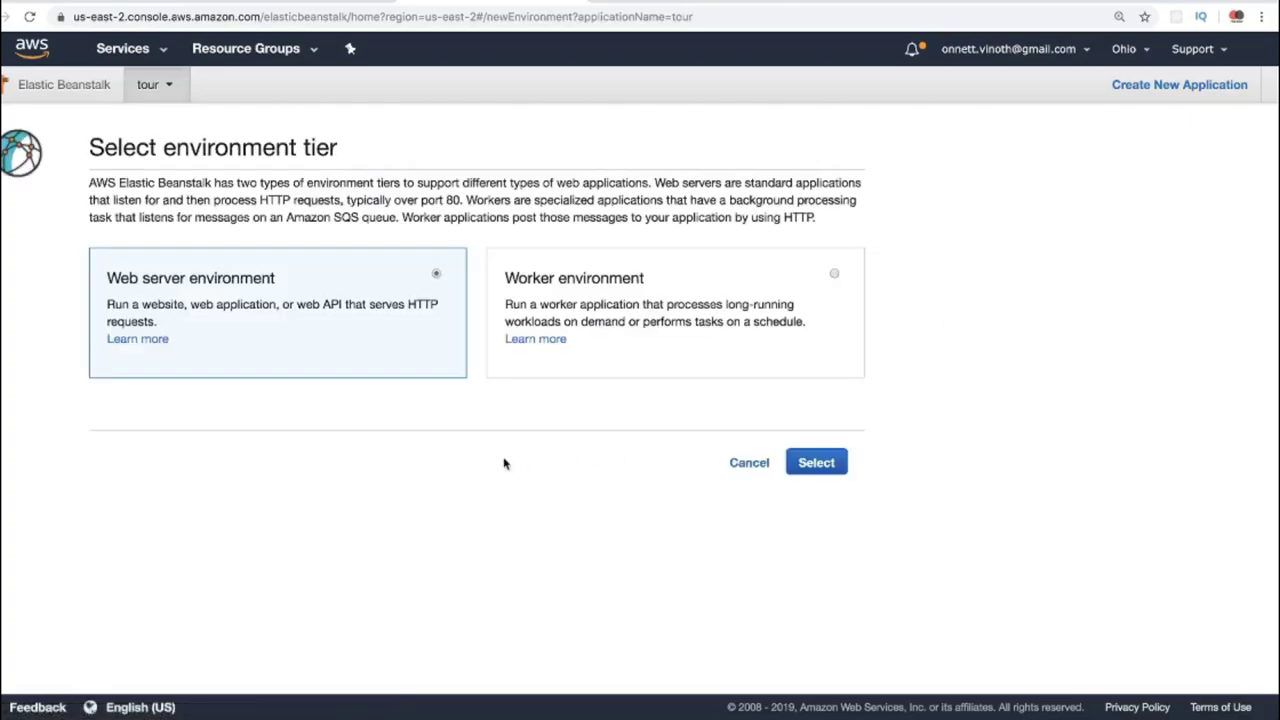
{"action": "left_click", "coordinate": [824, 464]}
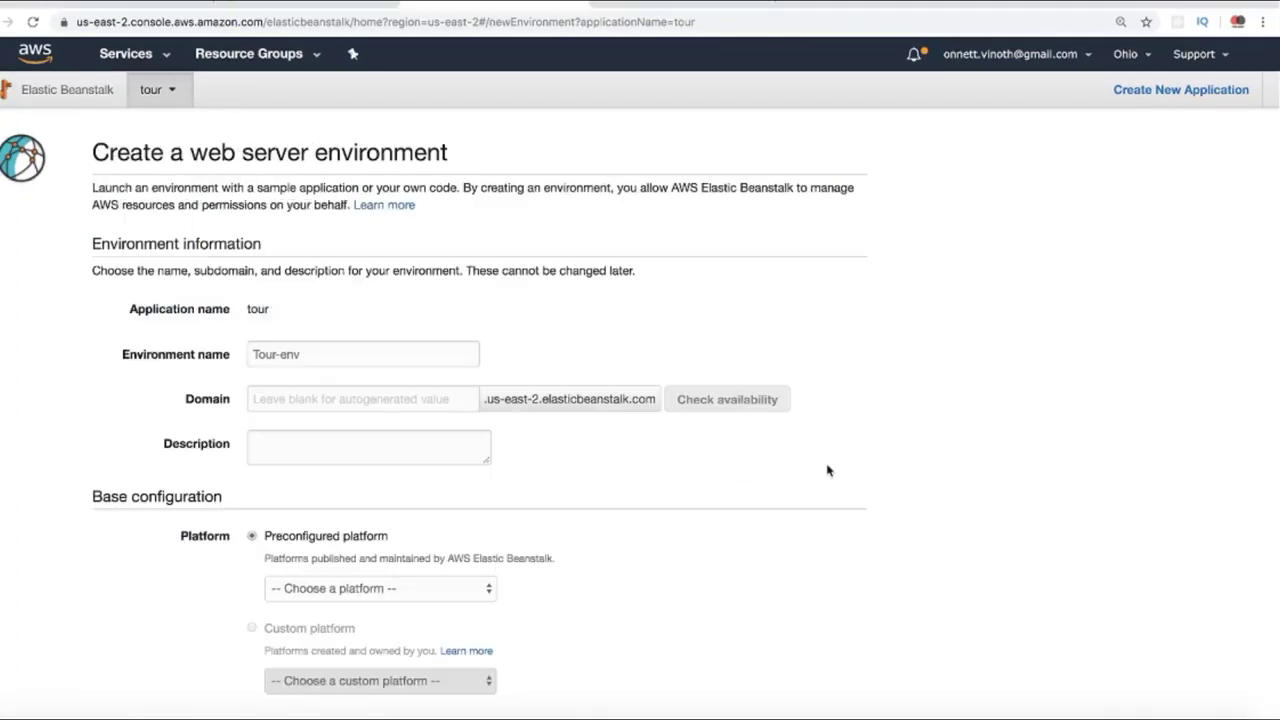
{"action": "left_click_drag", "start_coordinate": [278, 356], "coordinate": [255, 355]}
{"action": "key", "text": "BackSpace"}
{"action": "key", "text": "BackSpace"}
{"action": "key", "text": "BackSpace"}
{"action": "key", "text": "BackSpace"}
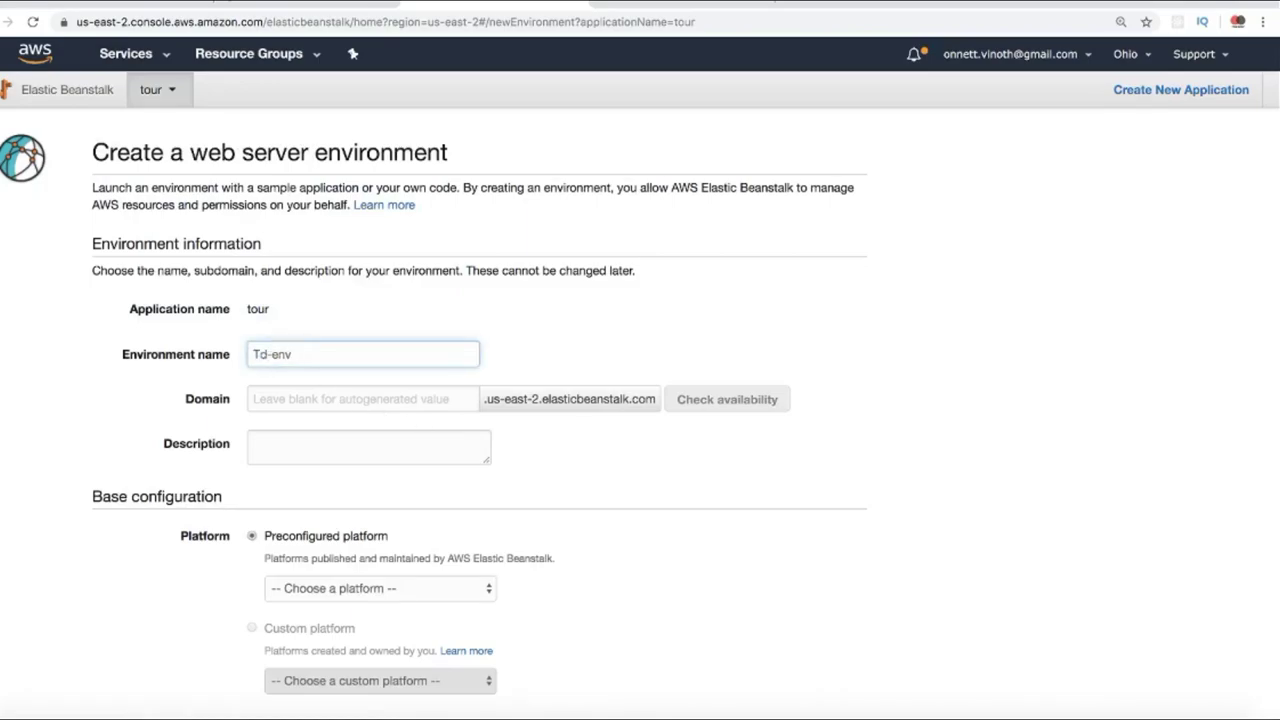
{"action": "type", "text": "dev"}
Step: Set the environment's domain to tourapp and check its availability
{"action": "left_click", "coordinate": [290, 399]}
{"action": "type", "text": "tourapp"}
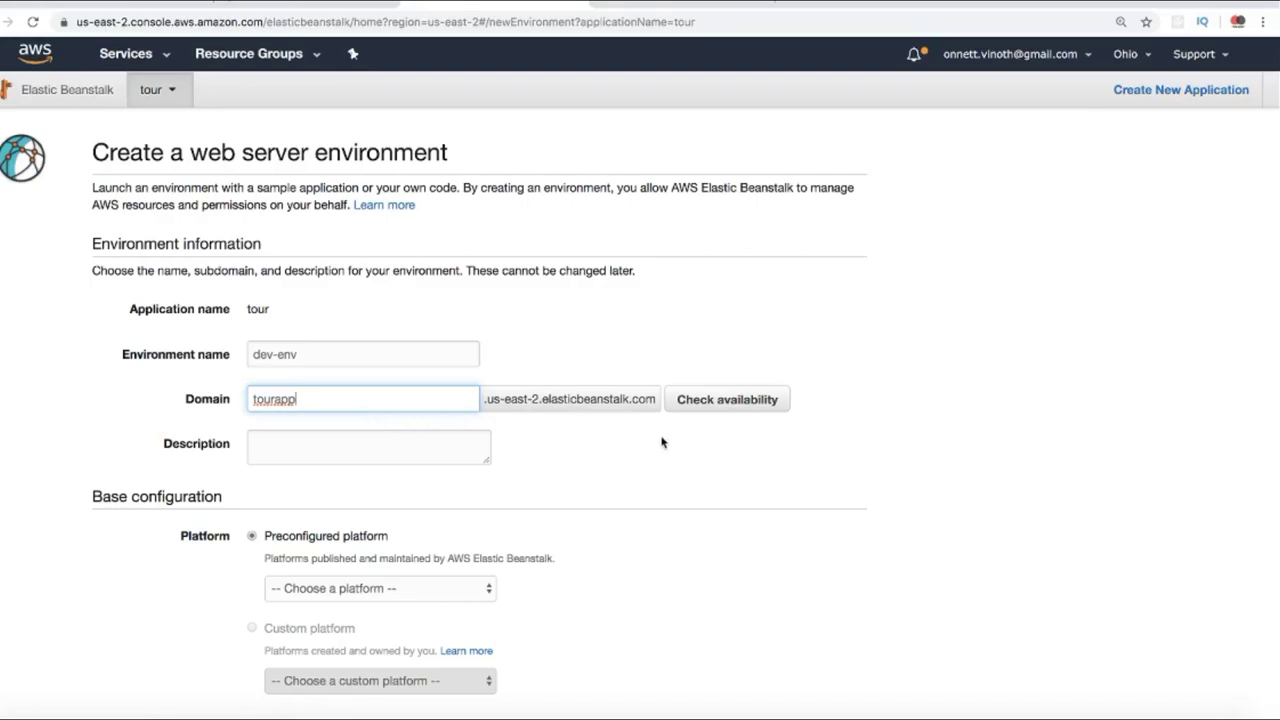
{"action": "left_click", "coordinate": [718, 410]}
Step: Choose Java as the environment's preconfigured platform
{"action": "scroll", "coordinate": [588, 466], "scroll_direction": "down", "scroll_amount": 2}
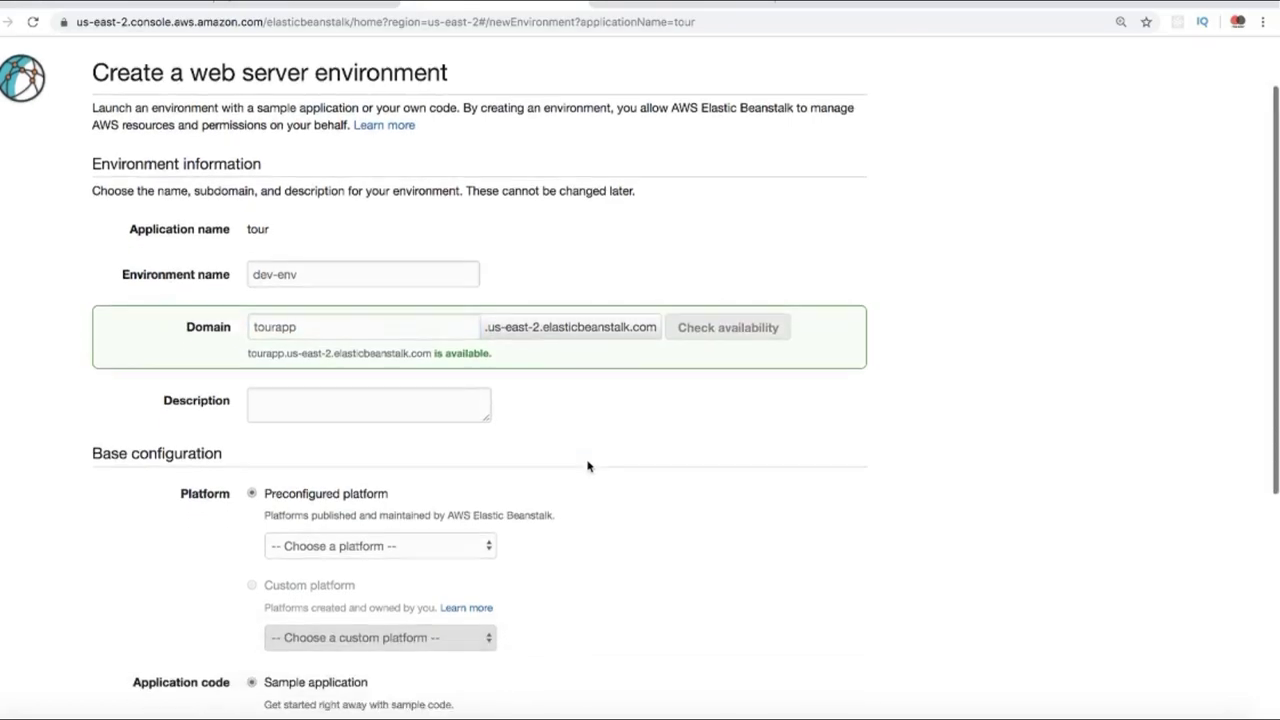
{"action": "scroll", "coordinate": [588, 466], "scroll_direction": "down", "scroll_amount": 7}
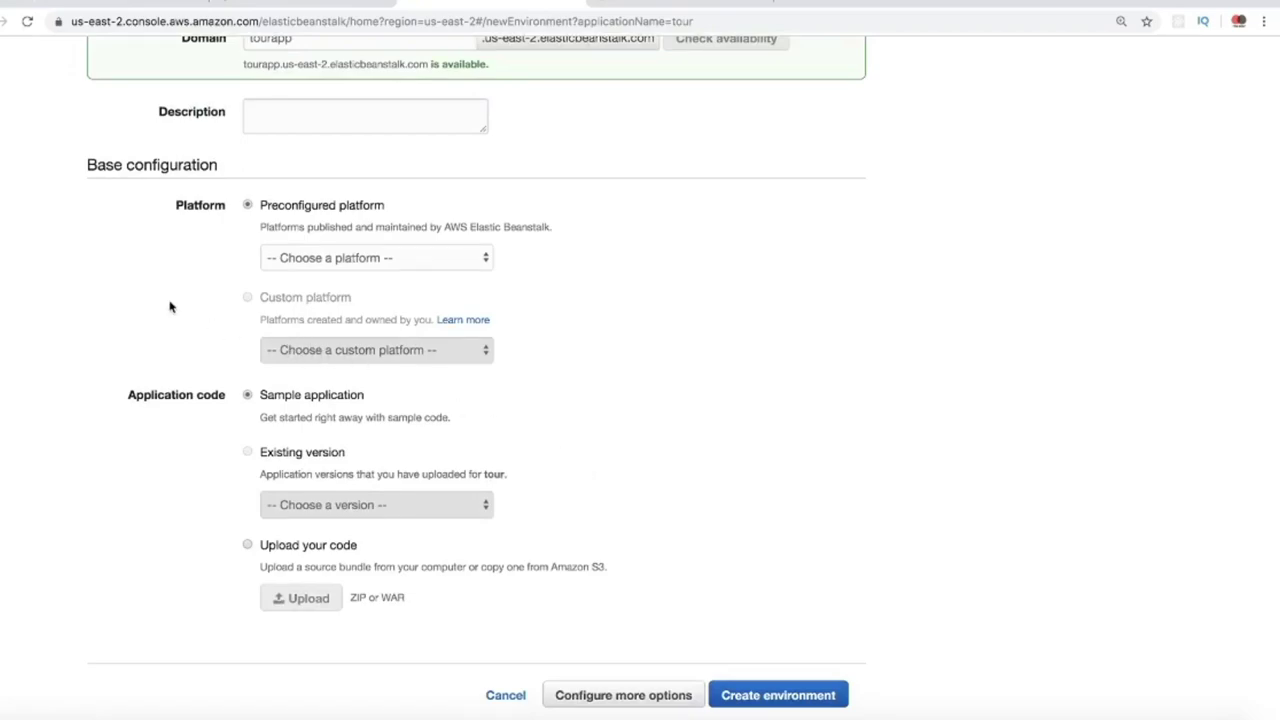
{"action": "left_click", "coordinate": [484, 260]}
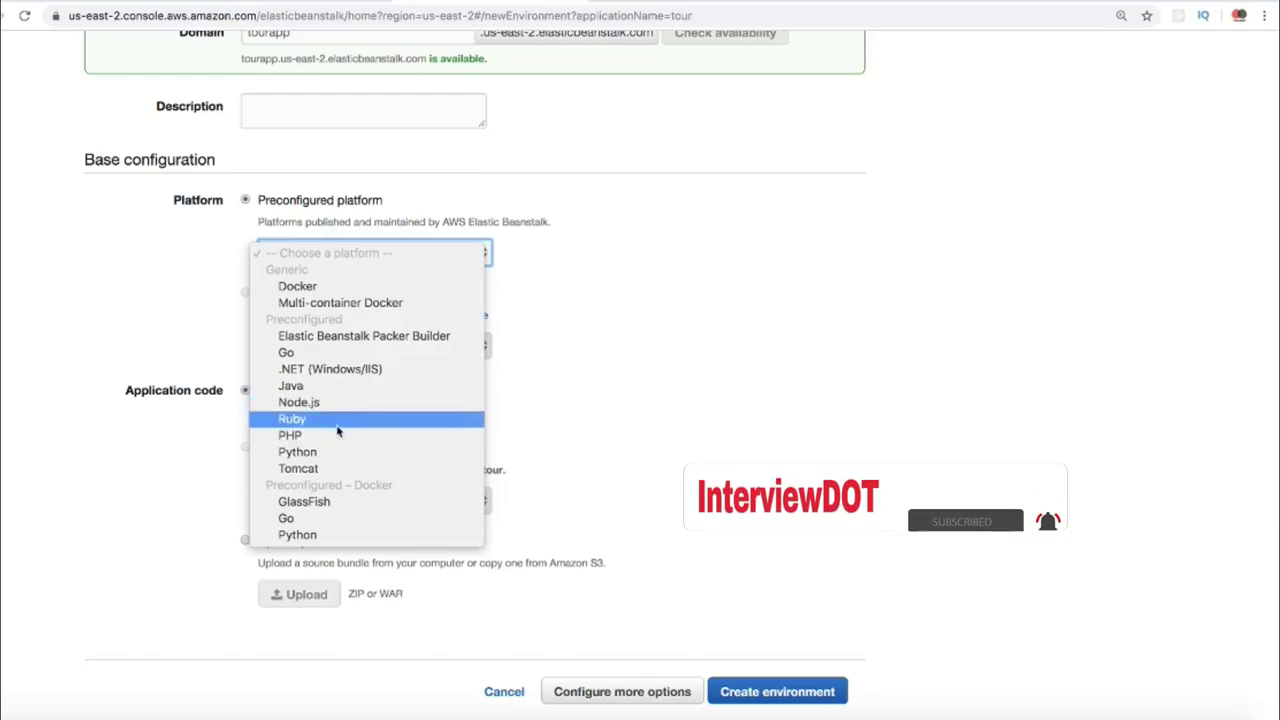
{"action": "left_click", "coordinate": [336, 392]}
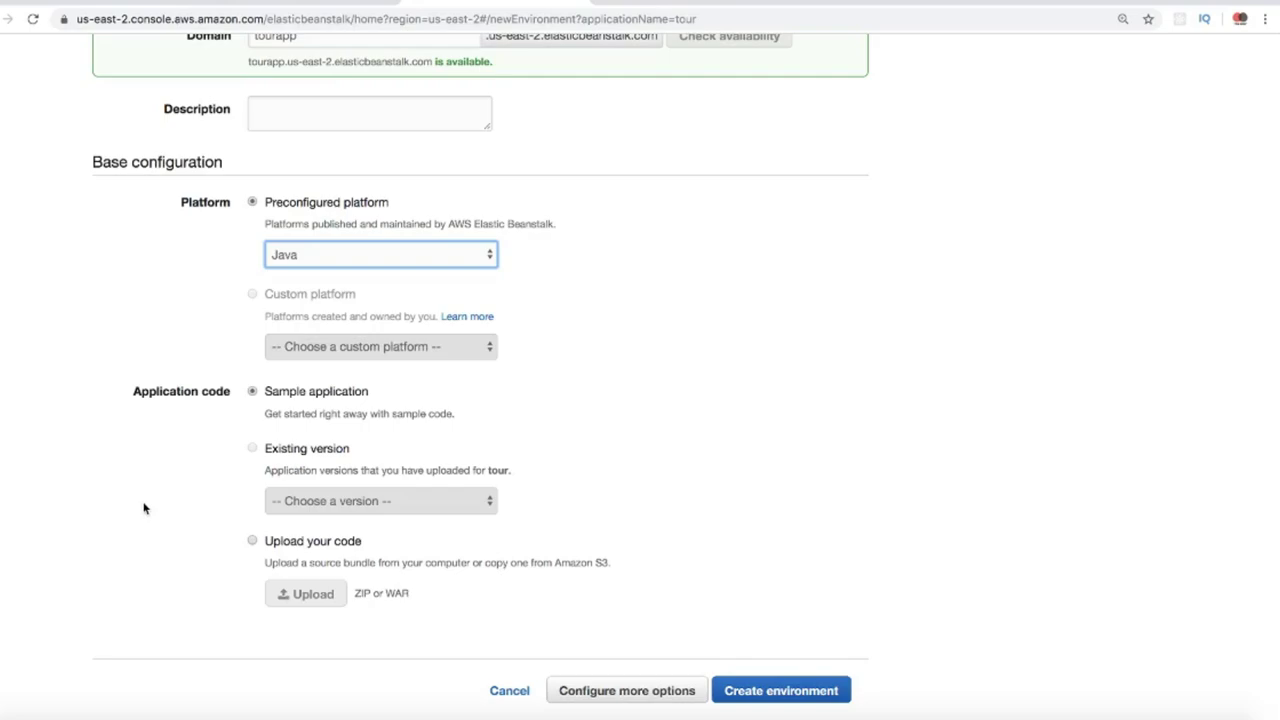
Step: Set the application code to an uploaded bundle and upload the local file beanstalk-0.0.1-SNAPSHOT.jar
{"action": "left_click", "coordinate": [252, 541]}
{"action": "left_click", "coordinate": [311, 595]}
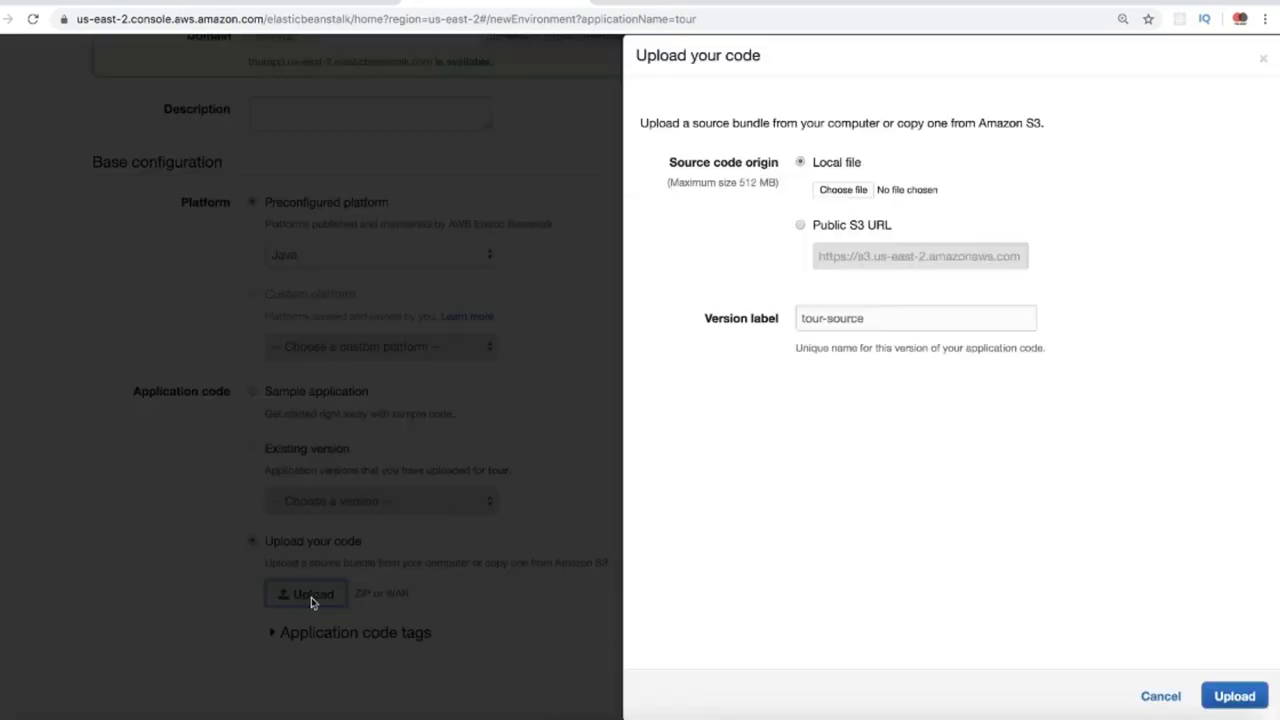
{"action": "left_click", "coordinate": [843, 190]}
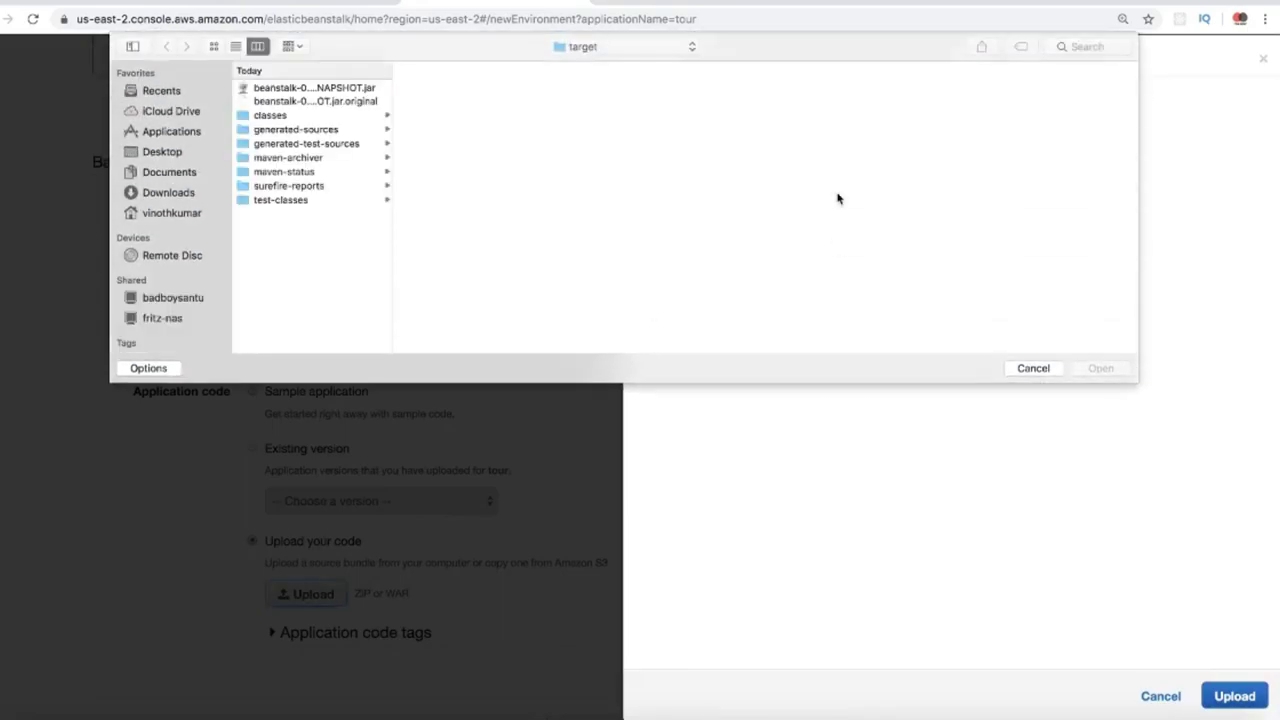
{"action": "left_click", "coordinate": [368, 89]}
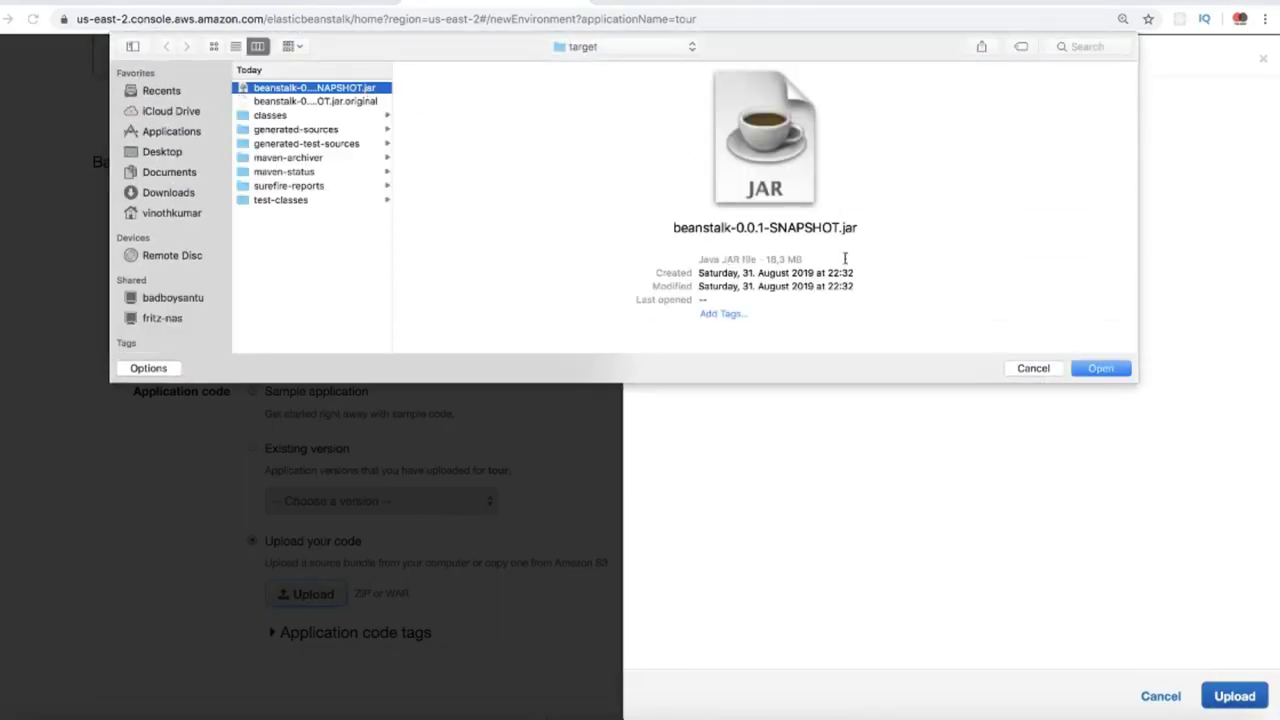
{"action": "left_click", "coordinate": [1096, 368]}
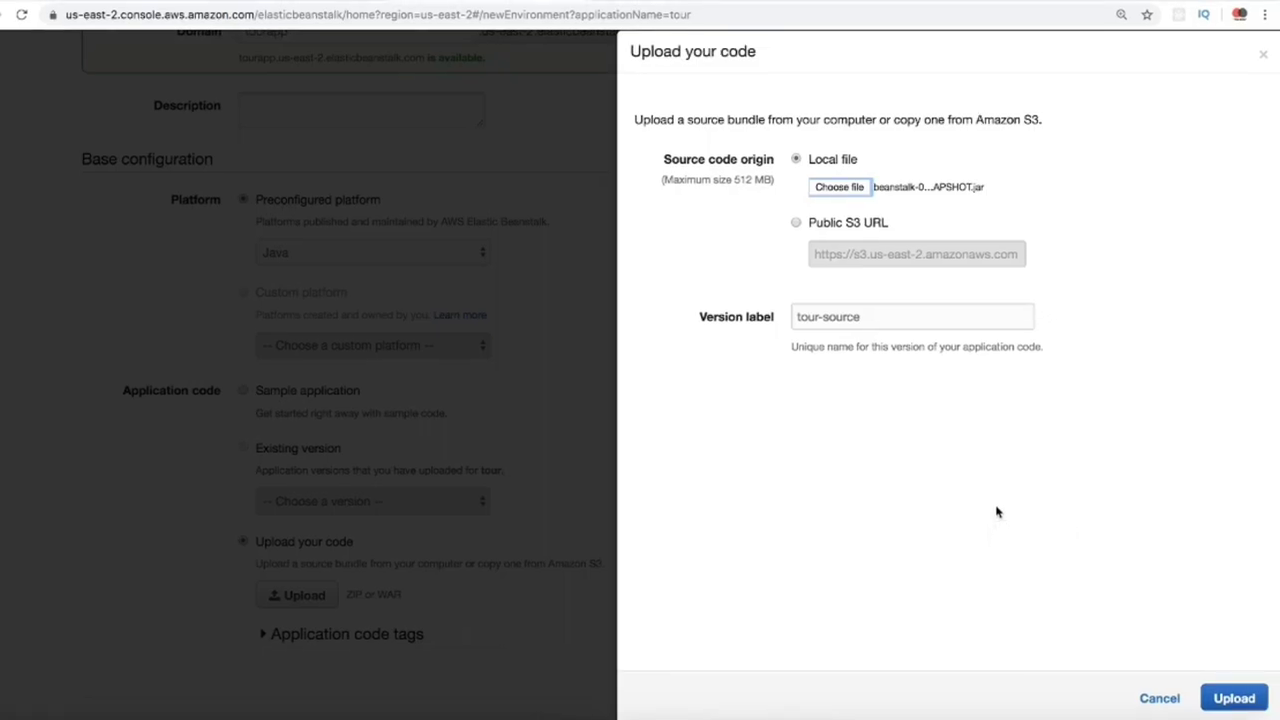
{"action": "left_click", "coordinate": [1234, 698]}
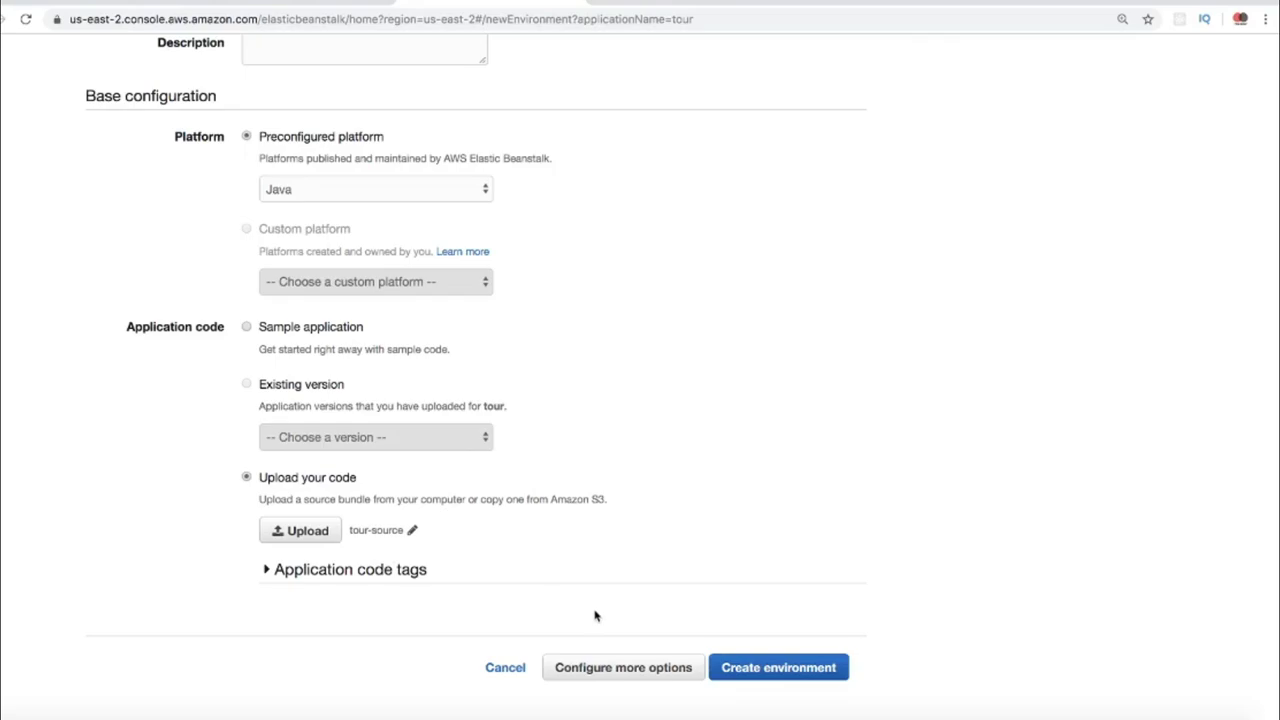
Step: Open the additional configuration options for dev-env and review the available configuration categories
{"action": "left_click", "coordinate": [632, 669]}
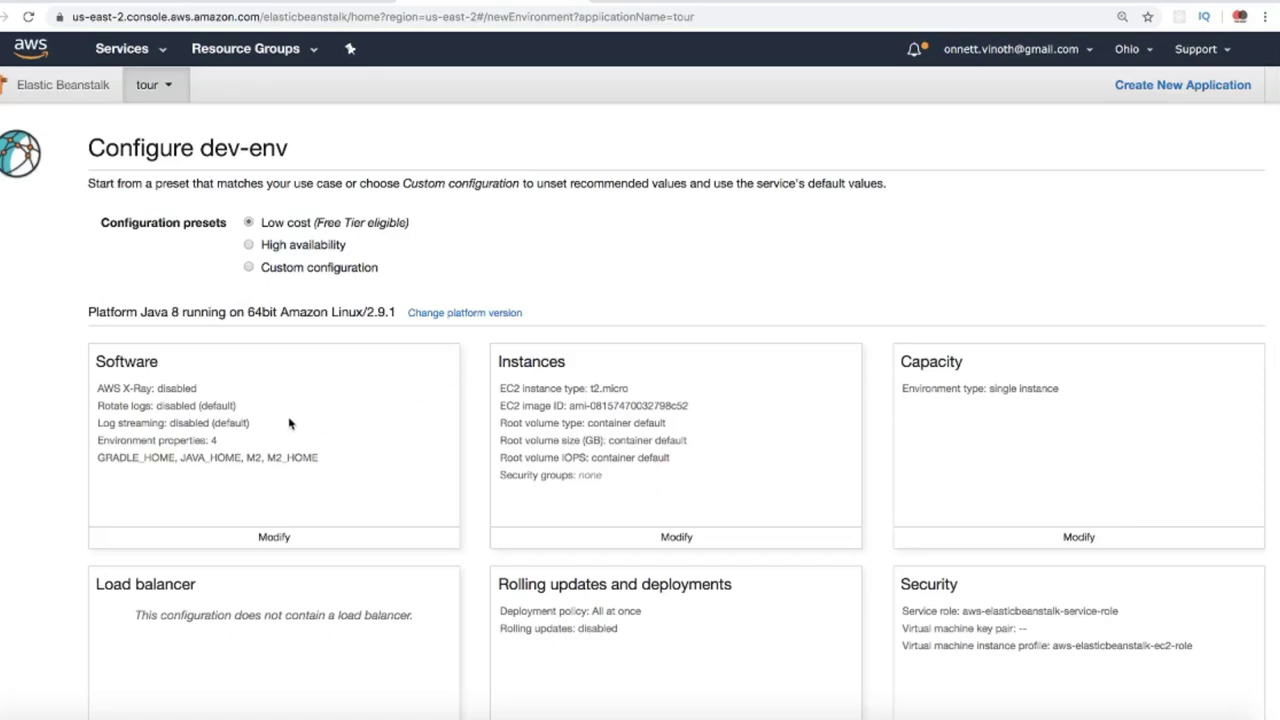
{"action": "scroll", "coordinate": [375, 488], "scroll_direction": "down", "scroll_amount": 5}
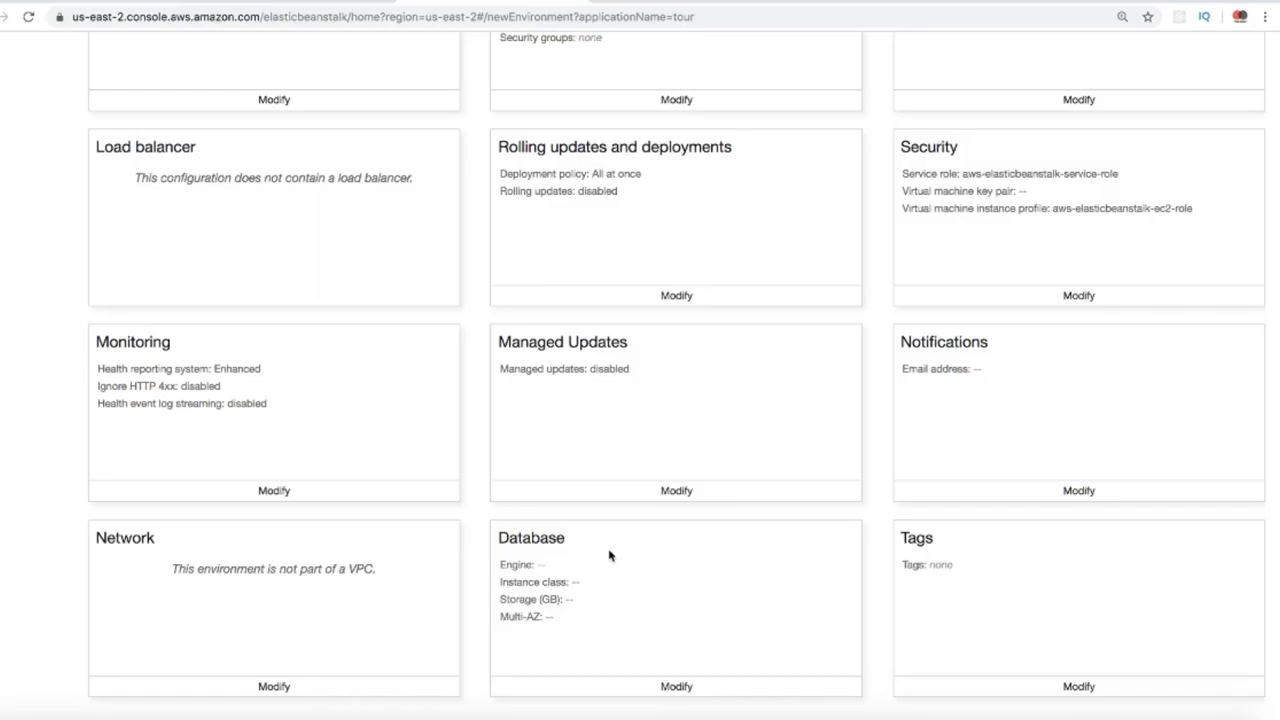
{"action": "scroll", "coordinate": [609, 555], "scroll_direction": "up", "scroll_amount": 5}
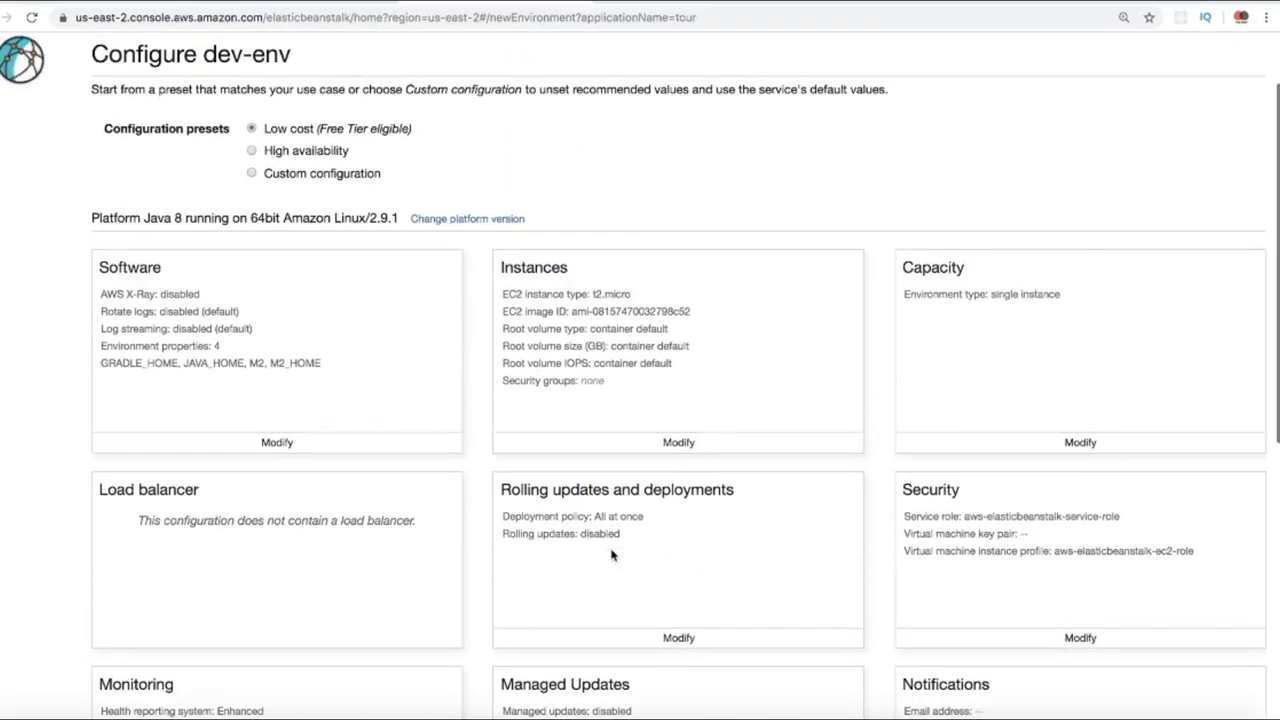
Step: Examine the available instance types in the environment's instance settings, keeping t2.micro
{"action": "left_click", "coordinate": [678, 442]}
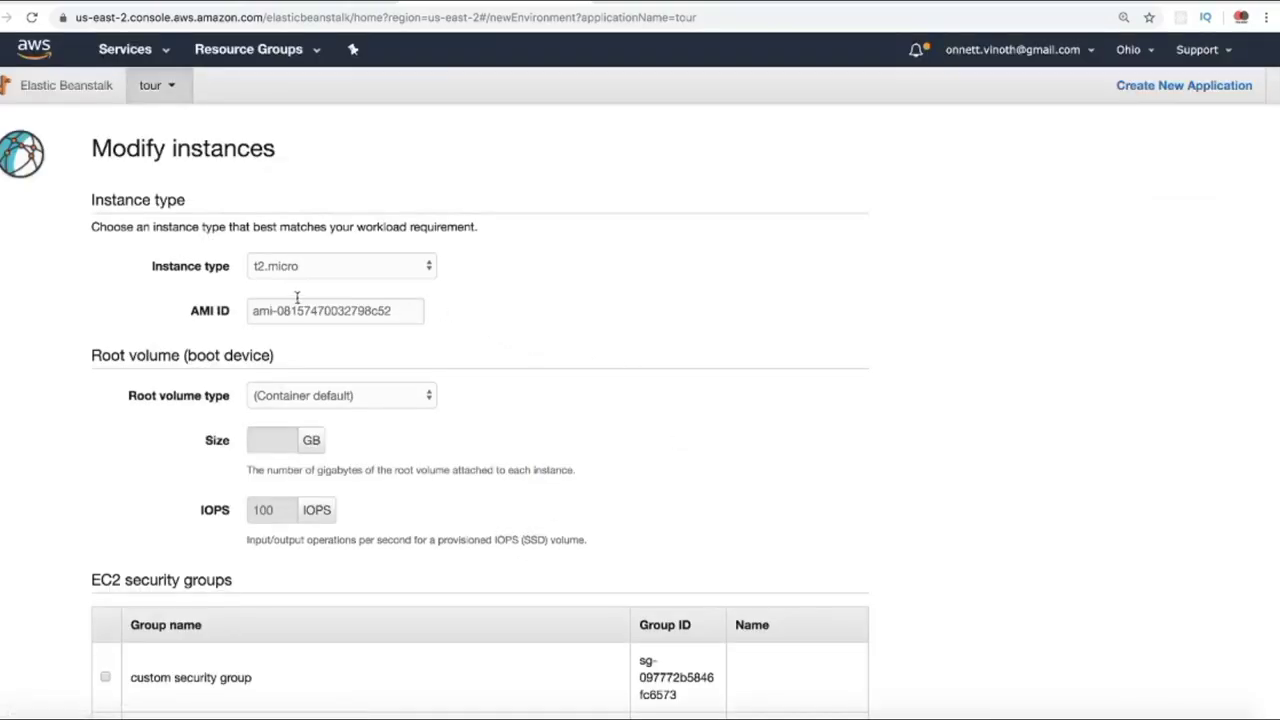
{"action": "left_click", "coordinate": [431, 267]}
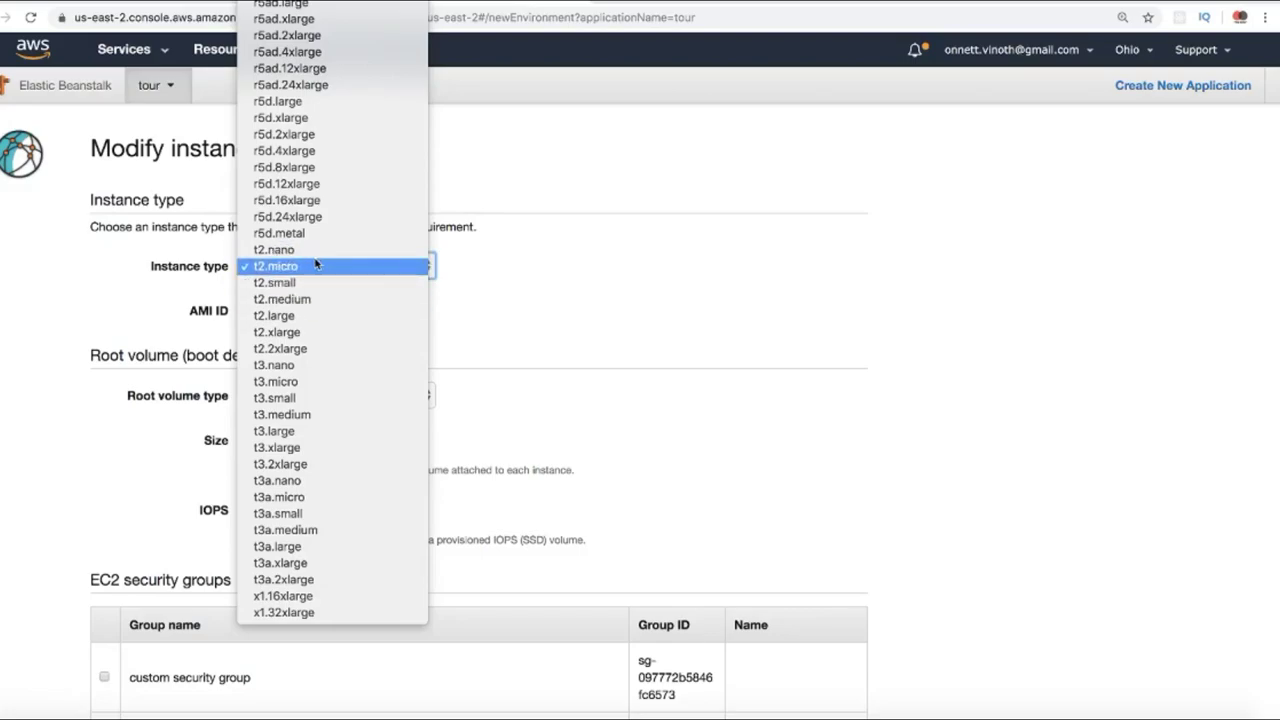
{"action": "left_click", "coordinate": [523, 289]}
{"action": "scroll", "coordinate": [475, 288], "scroll_direction": "down", "scroll_amount": 2}
{"action": "left_click", "coordinate": [421, 287]}
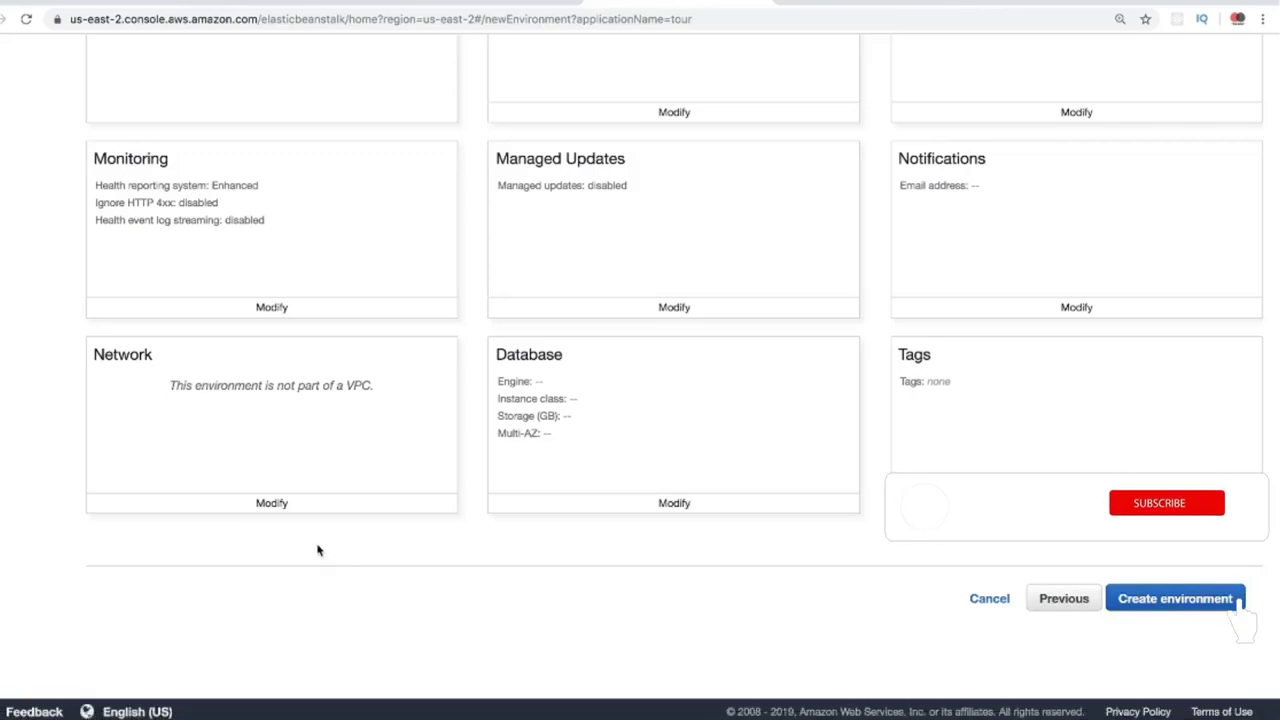
Step: Open the environment's network settings and consult the AWS Elastic Beanstalk architecture diagram for the server setup
{"action": "left_click", "coordinate": [271, 503]}
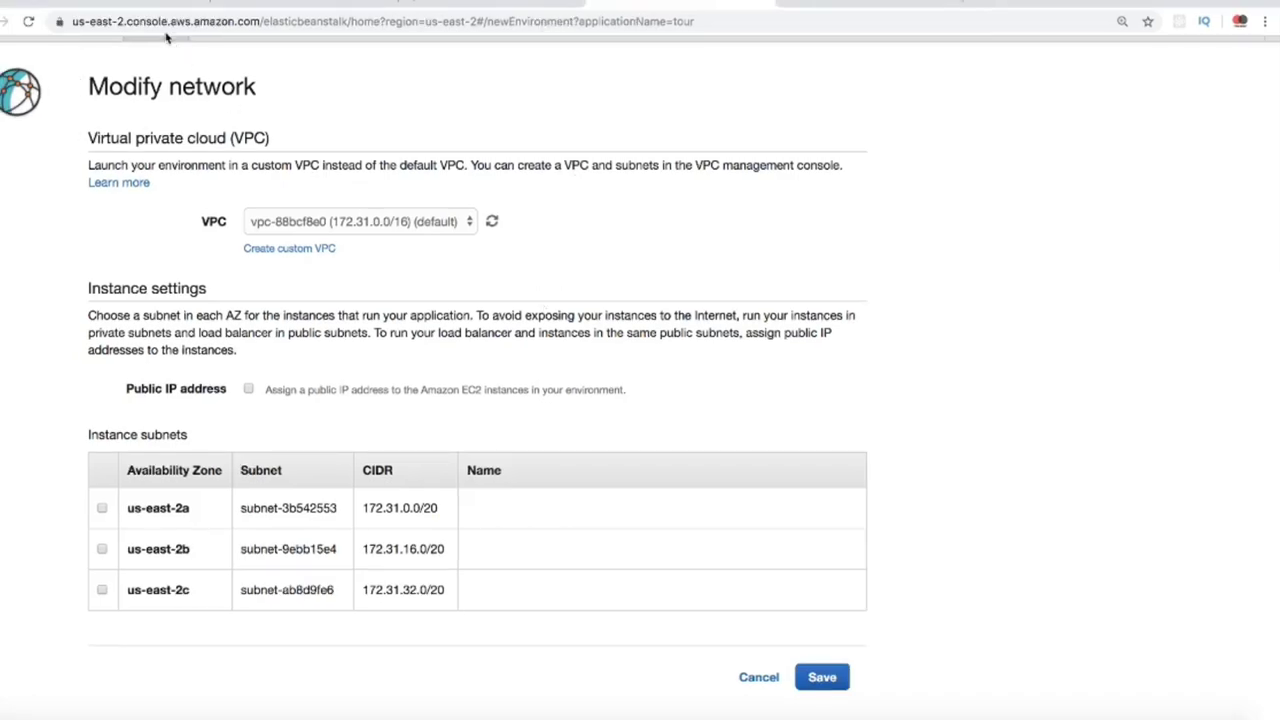
{"action": "left_click", "coordinate": [150, 6]}
{"action": "left_click", "coordinate": [698, 392]}
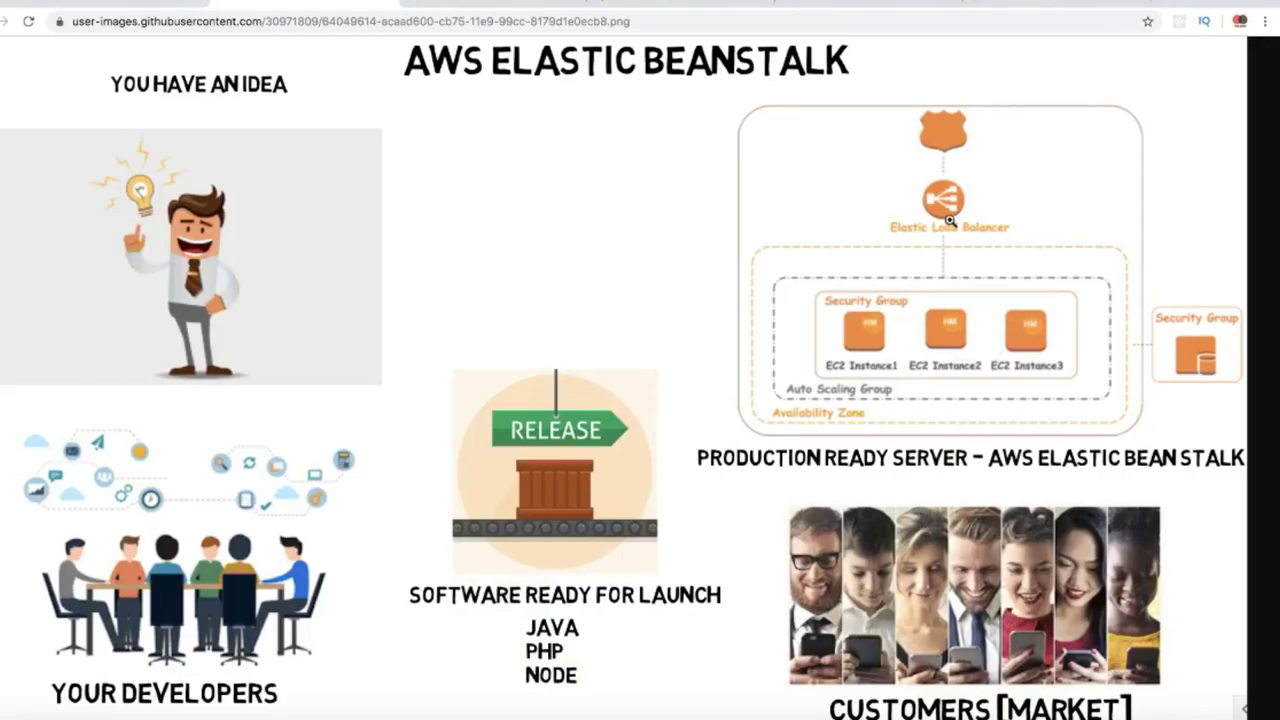
{"action": "left_click", "coordinate": [906, 4]}
Step: Assign a public IP address to the instances, select the us-east-2a, us-east-2b and us-east-2c subnets, and save the network settings
{"action": "left_click", "coordinate": [250, 391]}
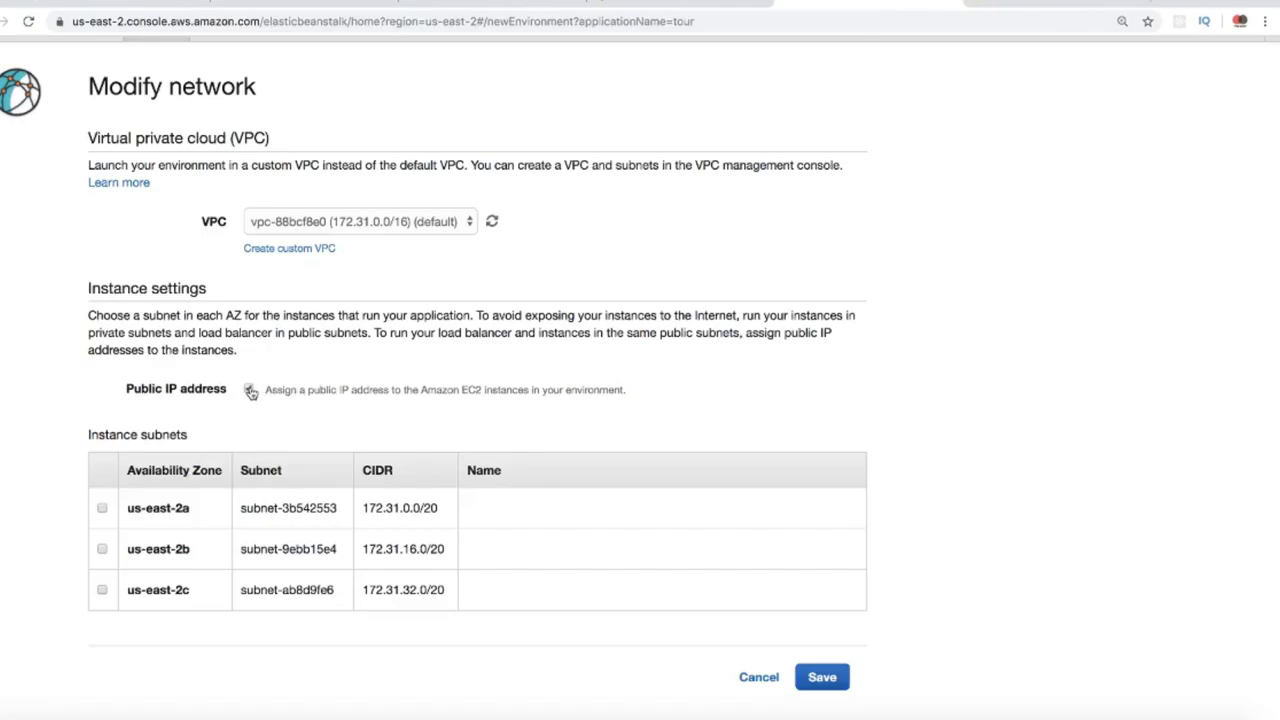
{"action": "left_click", "coordinate": [102, 508]}
{"action": "left_click", "coordinate": [102, 549]}
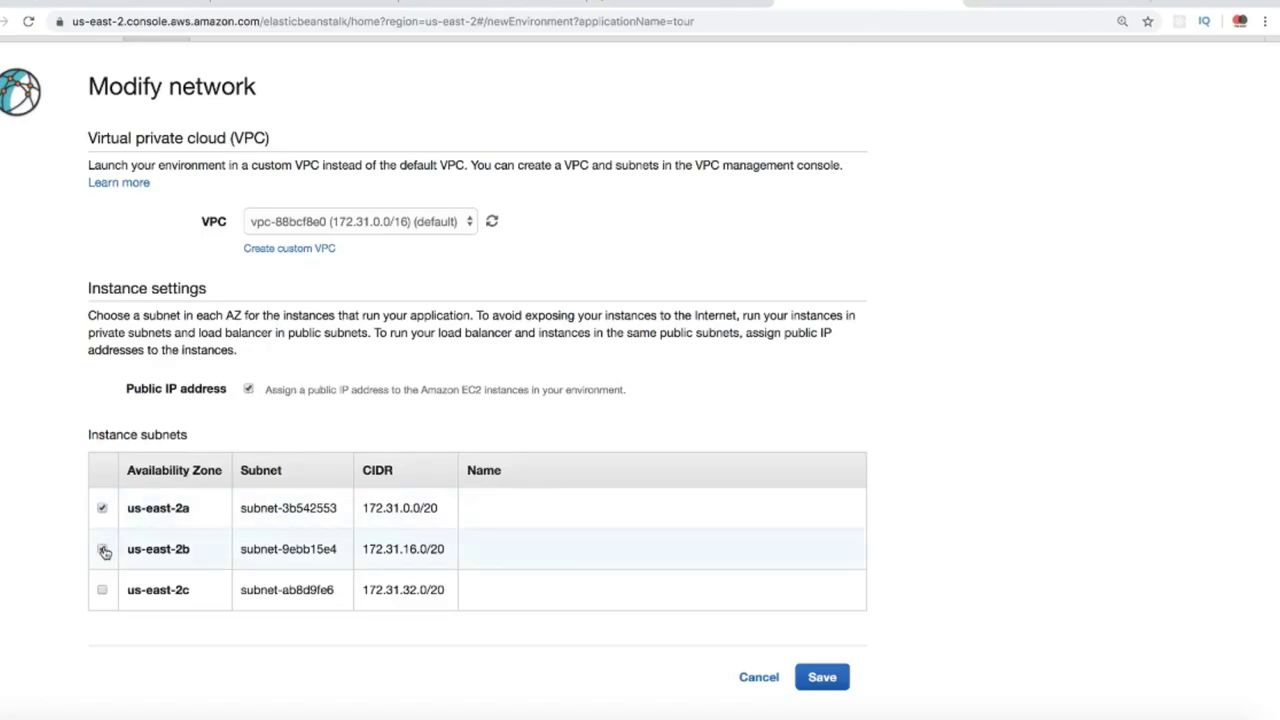
{"action": "left_click", "coordinate": [102, 590]}
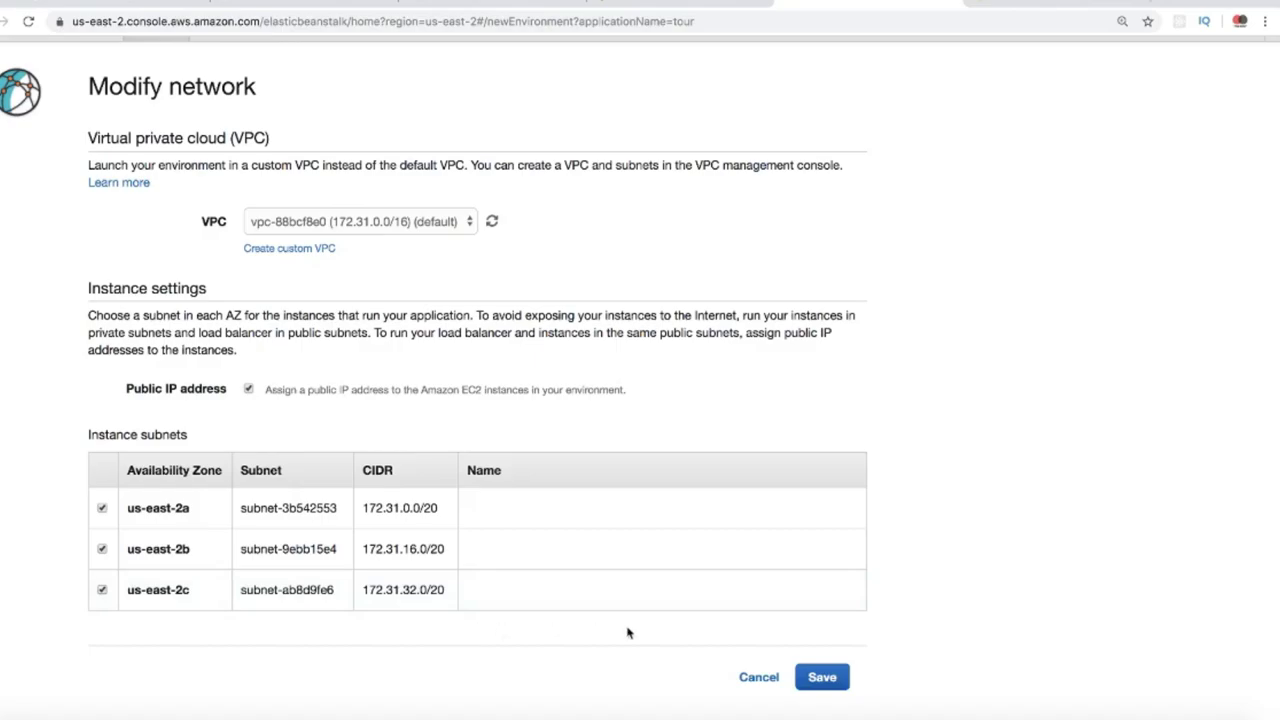
{"action": "left_click", "coordinate": [831, 676]}
Step: Review the environment's email notification settings without entering an address
{"action": "scroll", "coordinate": [913, 525], "scroll_direction": "down", "scroll_amount": 7}
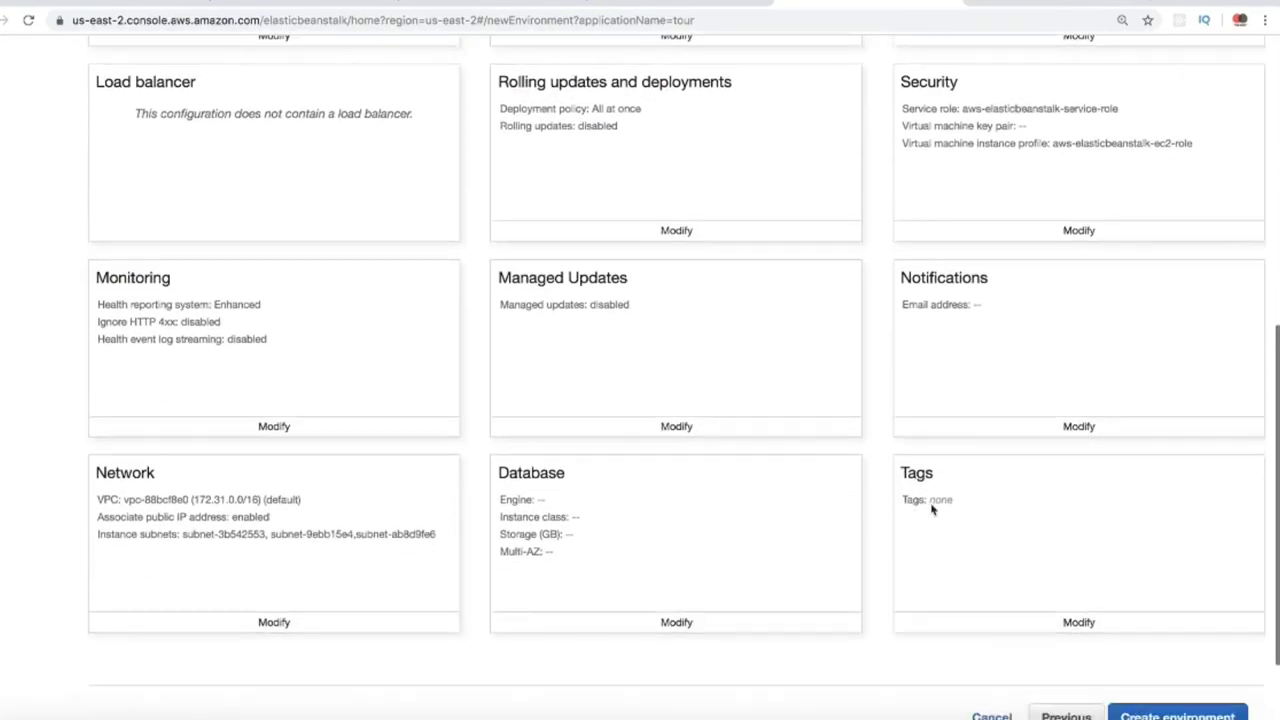
{"action": "left_click", "coordinate": [1078, 426]}
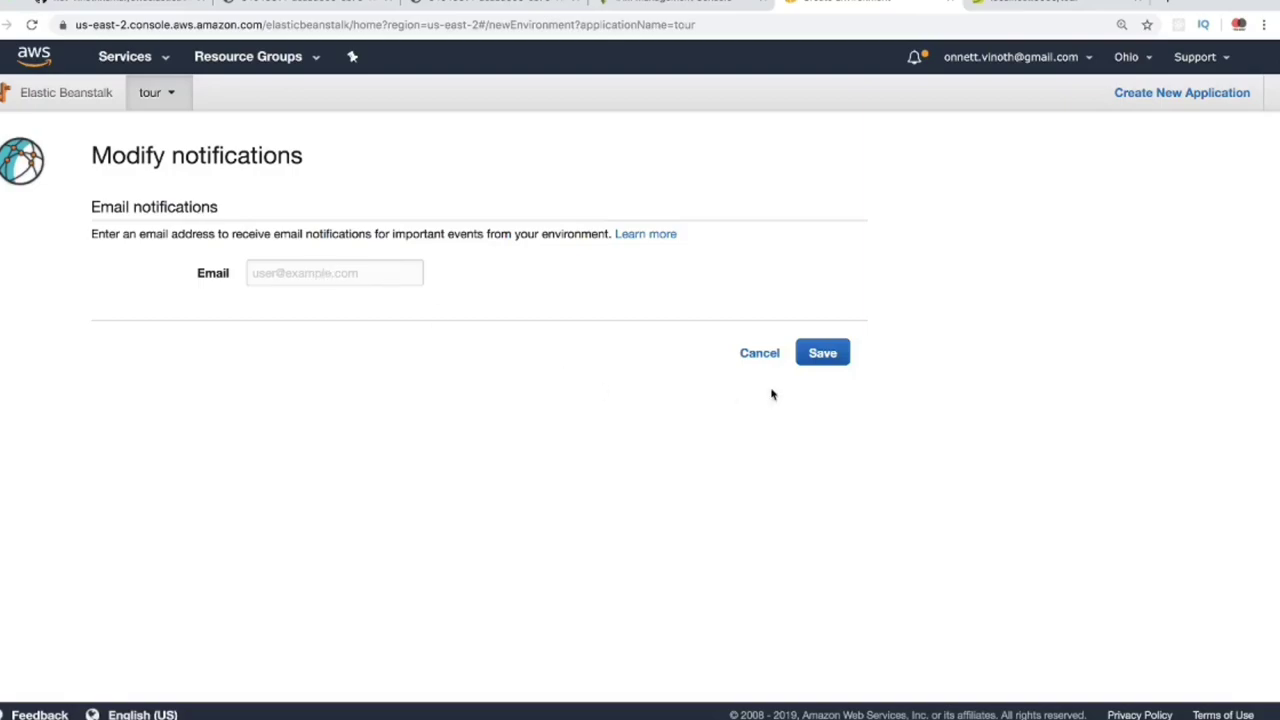
{"action": "left_click", "coordinate": [759, 353]}
Step: Create the environment with the configured options
{"action": "scroll", "coordinate": [700, 500], "scroll_direction": "down", "scroll_amount": 10}
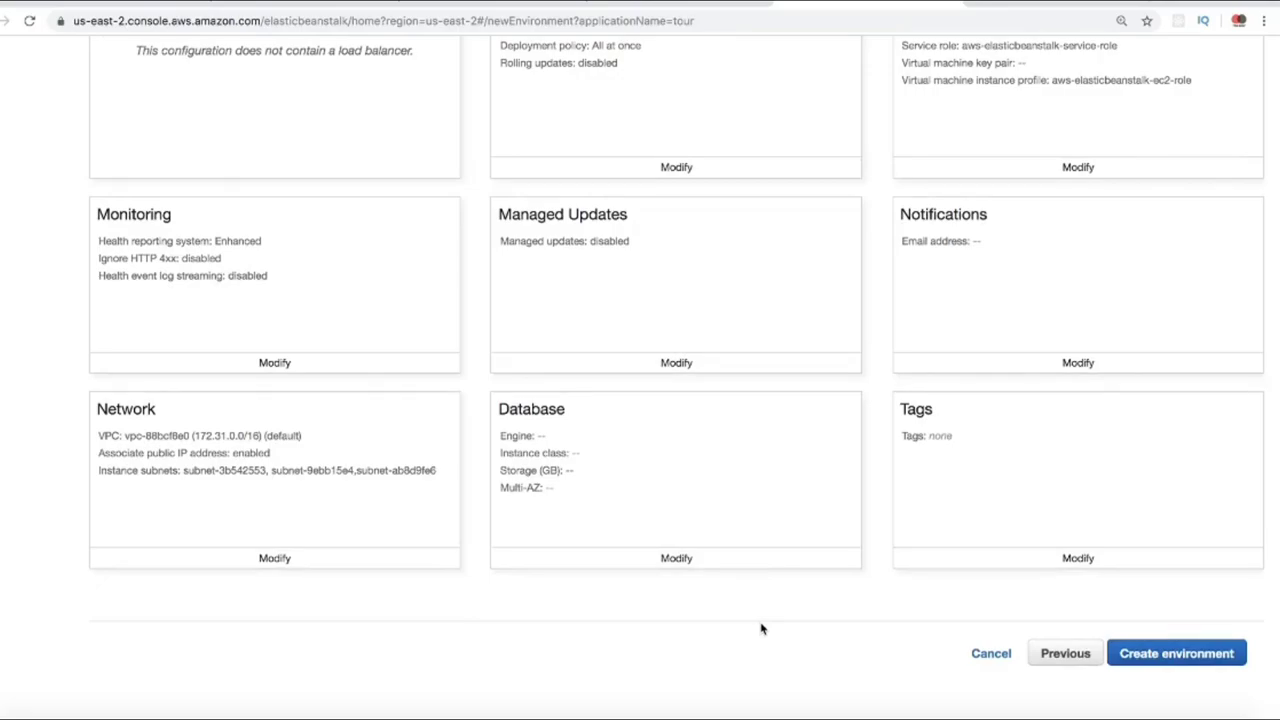
{"action": "left_click", "coordinate": [1168, 655]}
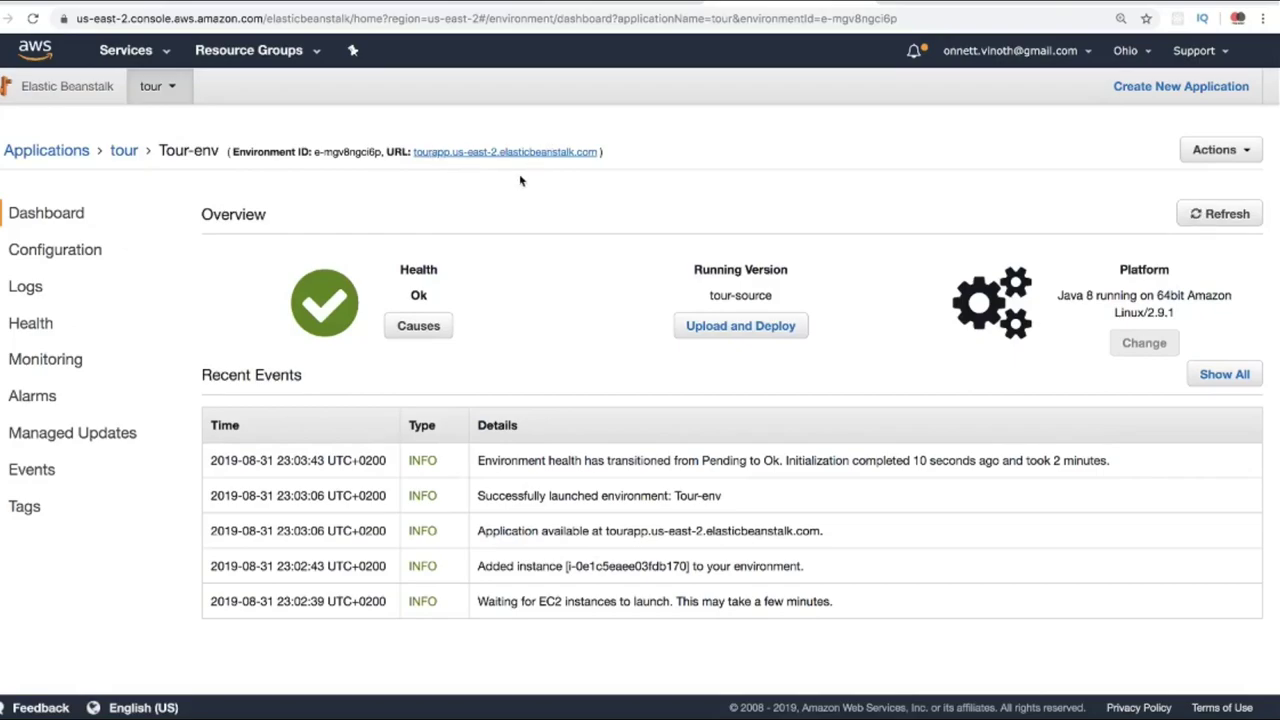
Step: View the deployed application at tourapp.us-east-2.elasticbeanstalk.com/tour and examine its address and the returned list of places
{"action": "left_click", "coordinate": [948, 4]}
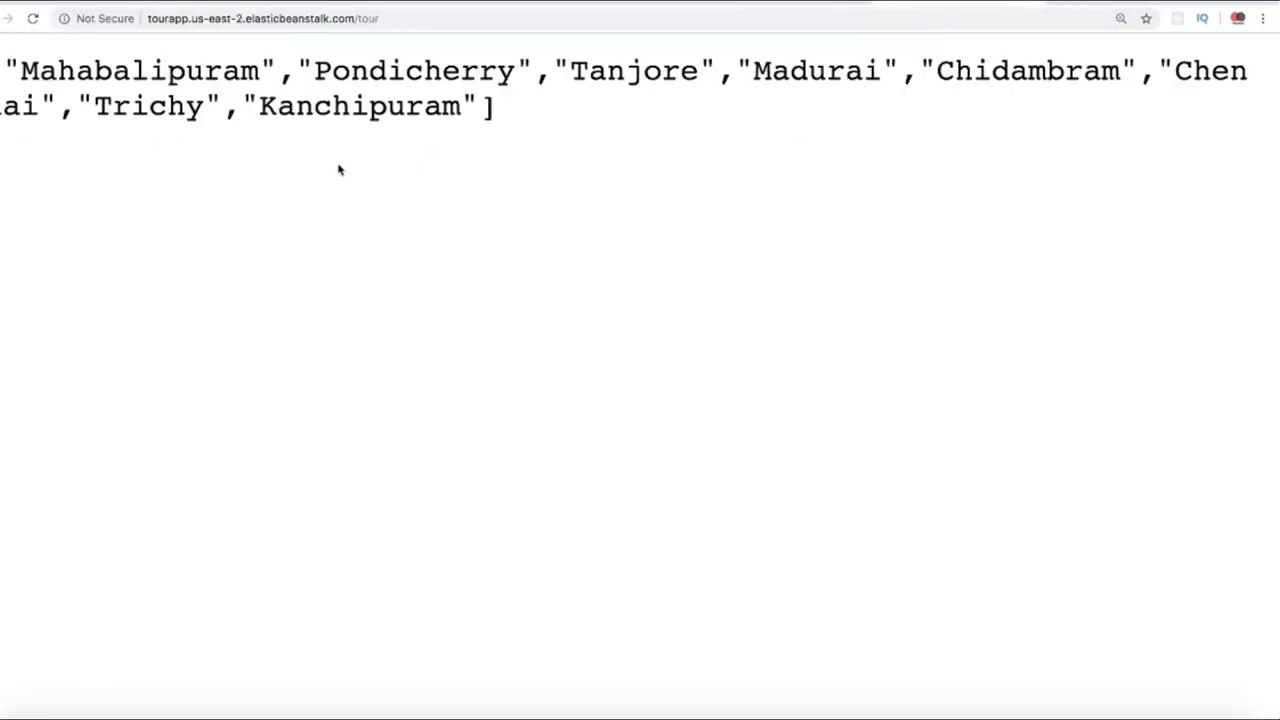
{"action": "left_click_drag", "start_coordinate": [148, 18], "coordinate": [390, 17]}
{"action": "double_click", "coordinate": [366, 18]}
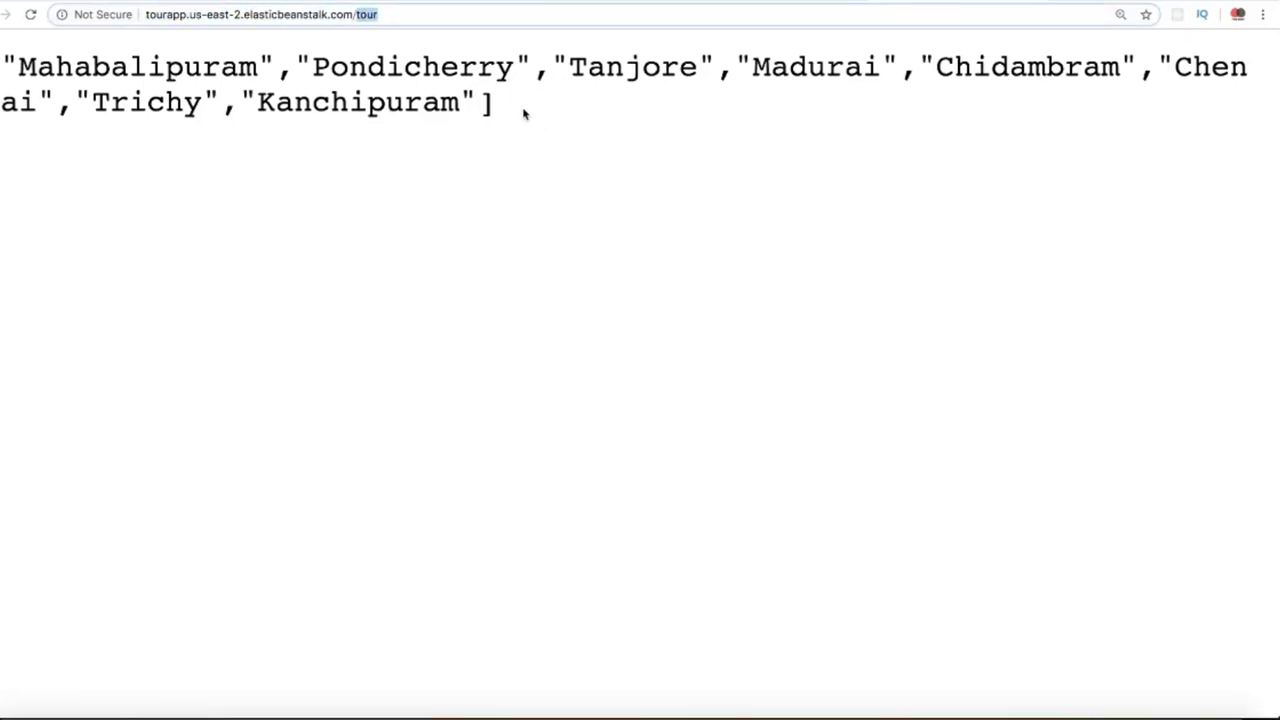
{"action": "left_click_drag", "start_coordinate": [523, 113], "coordinate": [54, 49]}
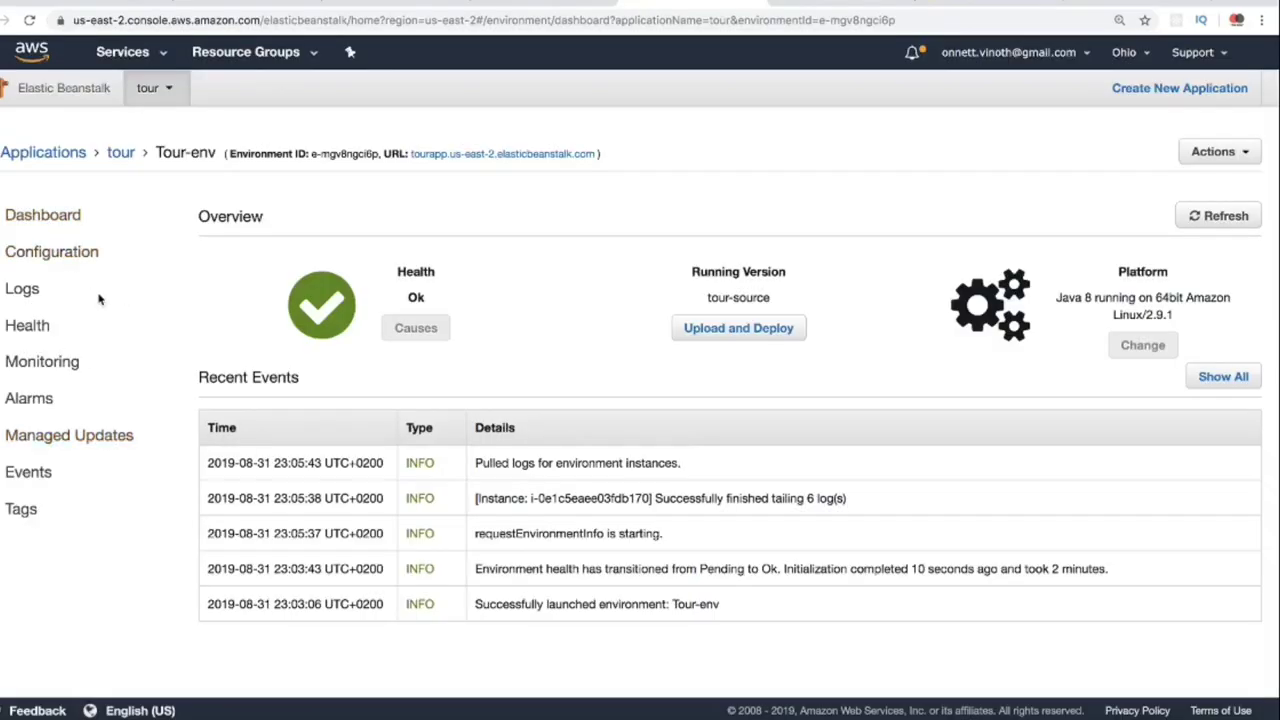
Step: Review the Tour-env environment's configuration overview, from software and instances through capacity, security, monitoring and network options
{"action": "left_click", "coordinate": [83, 258]}
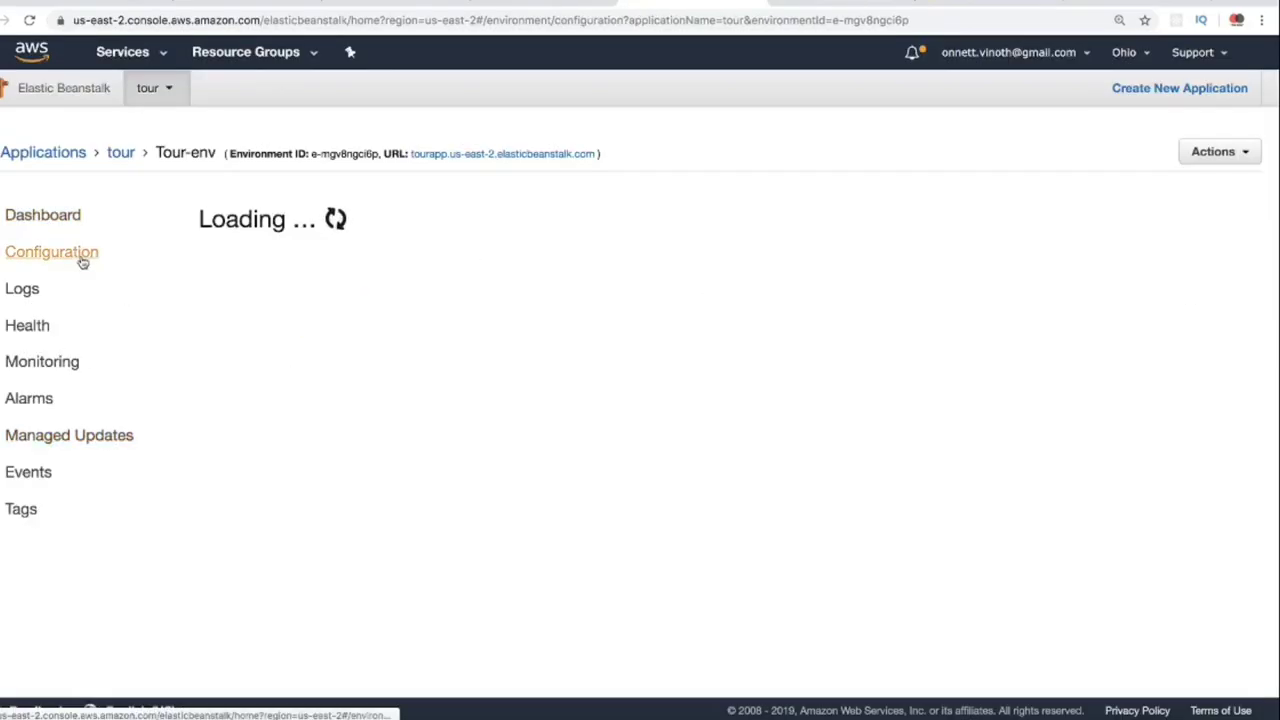
{"action": "scroll", "coordinate": [363, 417], "scroll_direction": "down", "scroll_amount": 3}
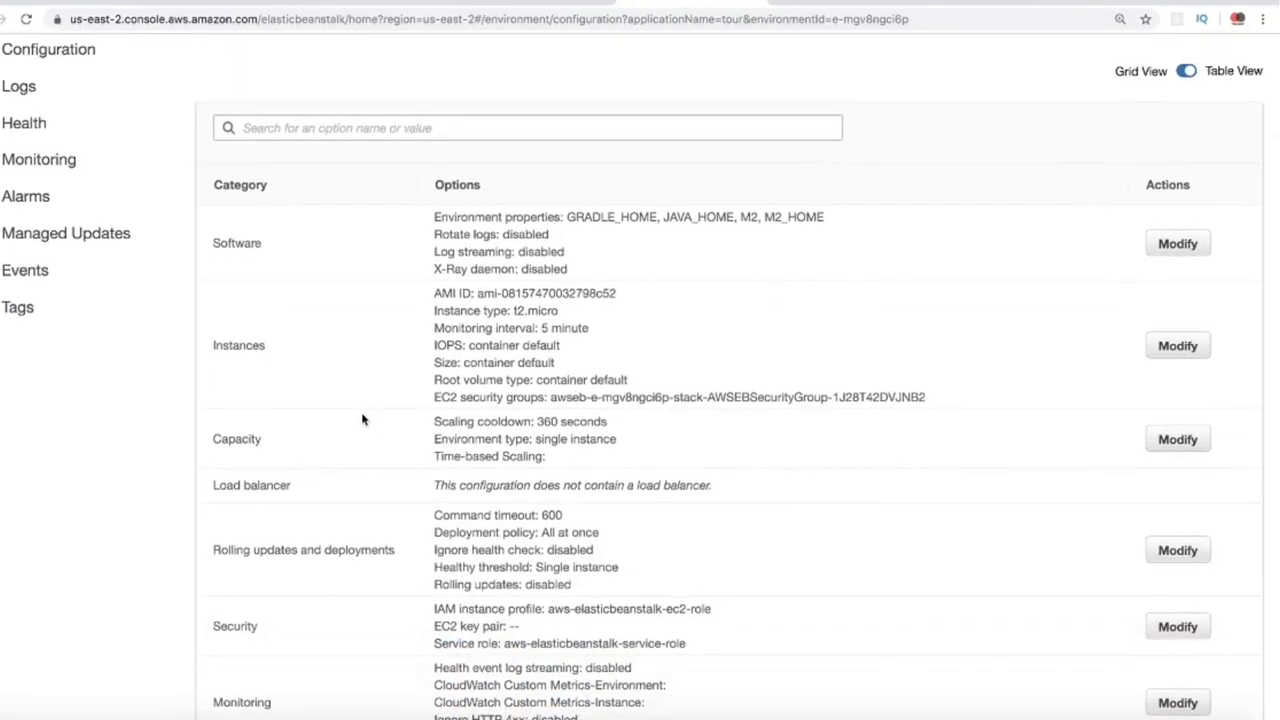
{"action": "scroll", "coordinate": [363, 419], "scroll_direction": "down", "scroll_amount": 5}
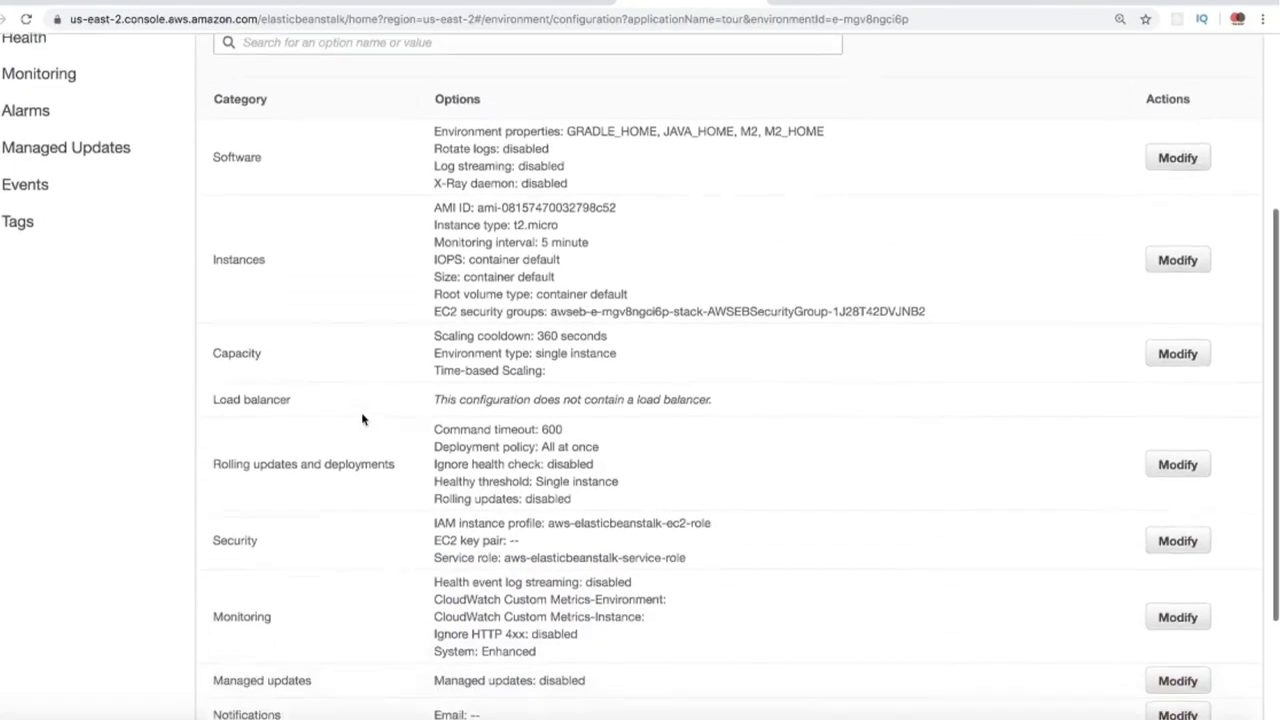
{"action": "scroll", "coordinate": [363, 419], "scroll_direction": "up", "scroll_amount": 2}
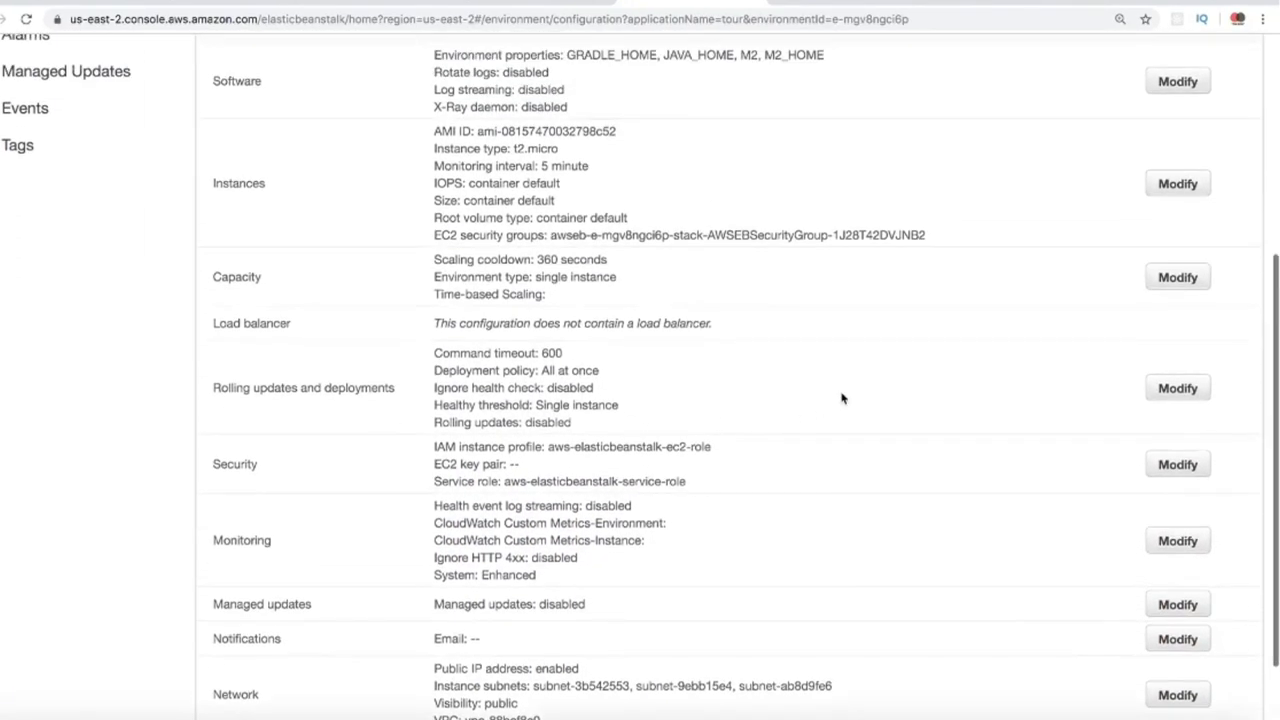
{"action": "scroll", "coordinate": [843, 397], "scroll_direction": "up", "scroll_amount": 5}
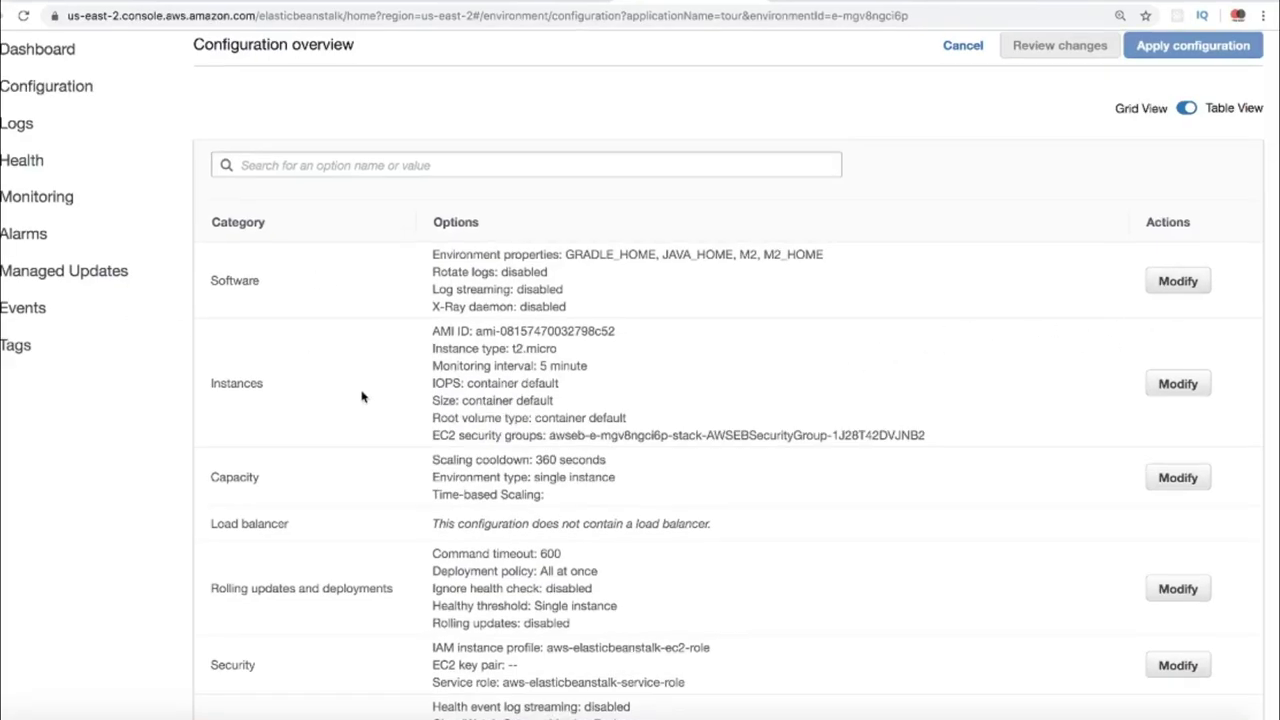
{"action": "scroll", "coordinate": [363, 394], "scroll_direction": "up", "scroll_amount": 1}
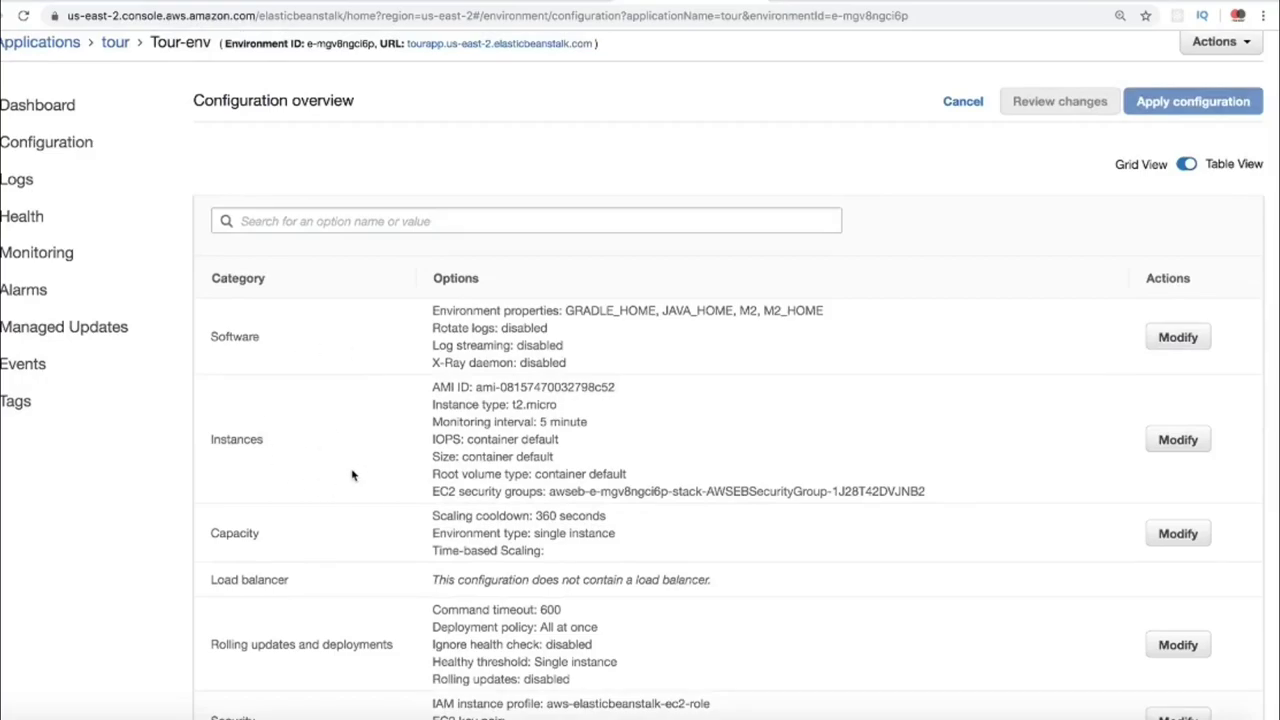
Step: Open the retrieved last-100-lines log of the environment's instance and examine the Spring Boot startup entries in web-1.log
{"action": "scroll", "coordinate": [352, 475], "scroll_direction": "up", "scroll_amount": 1}
{"action": "left_click", "coordinate": [16, 236]}
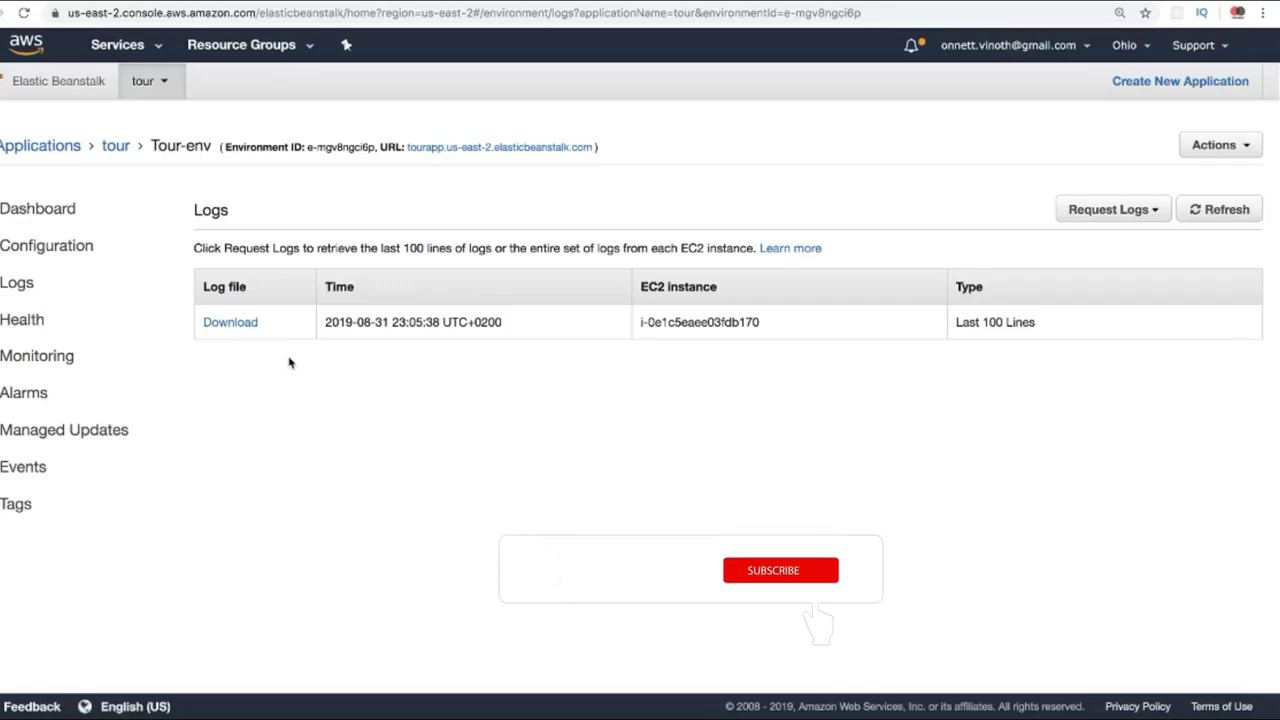
{"action": "left_click", "coordinate": [230, 322]}
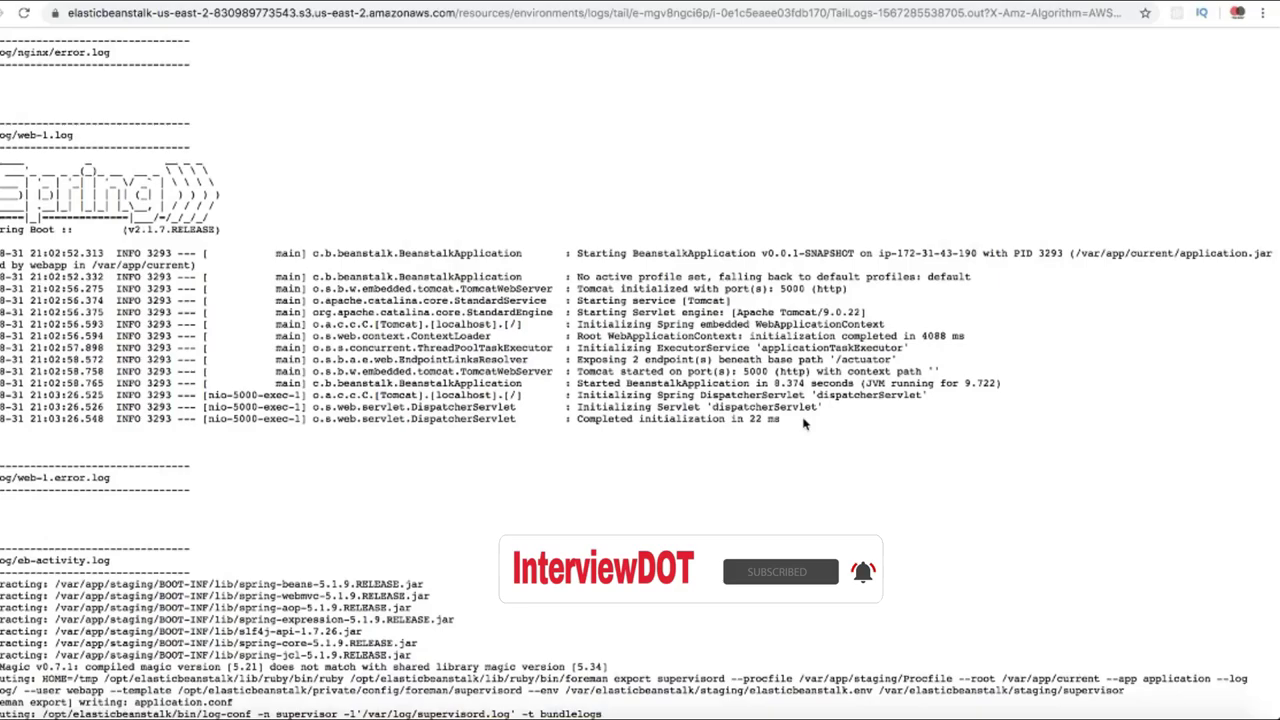
{"action": "left_click_drag", "start_coordinate": [802, 424], "coordinate": [541, 252]}
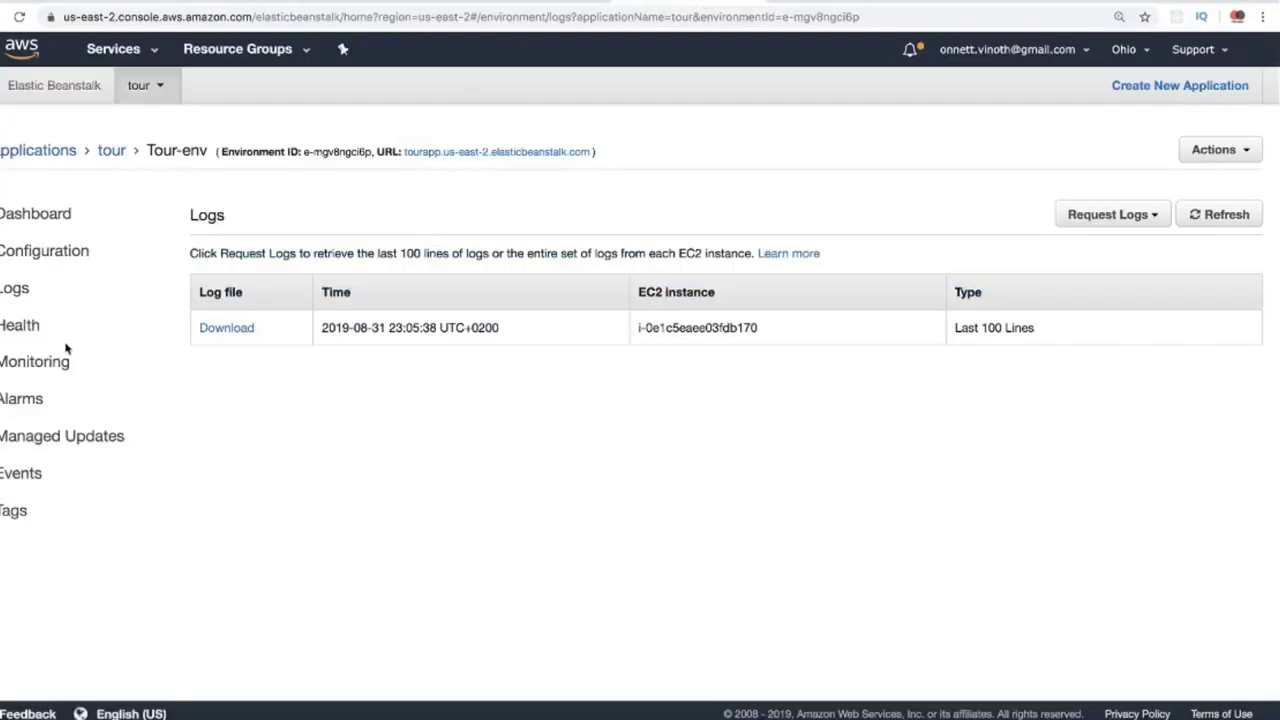
Step: Check the instance's details in the enhanced health overview and examine the environment's monitoring charts for health, CPU utilization and network traffic
{"action": "left_click", "coordinate": [28, 328]}
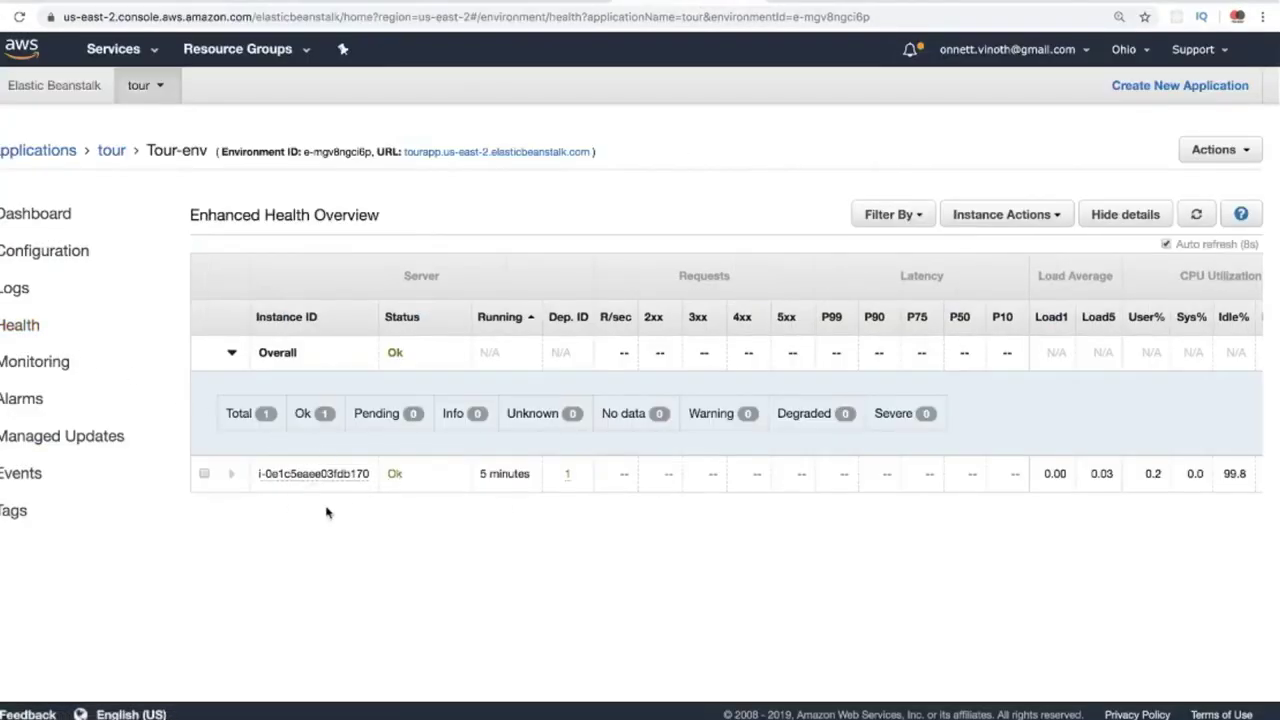
{"action": "mouse_move", "coordinate": [317, 478]}
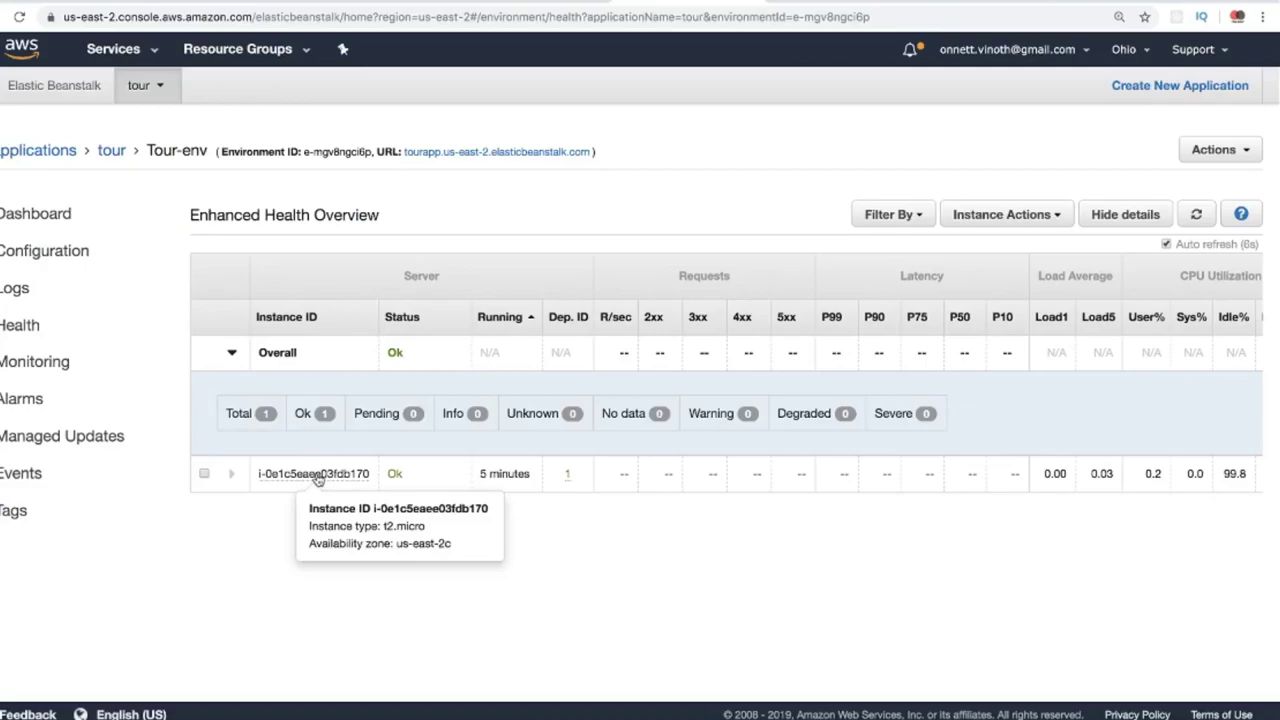
{"action": "left_click", "coordinate": [34, 361]}
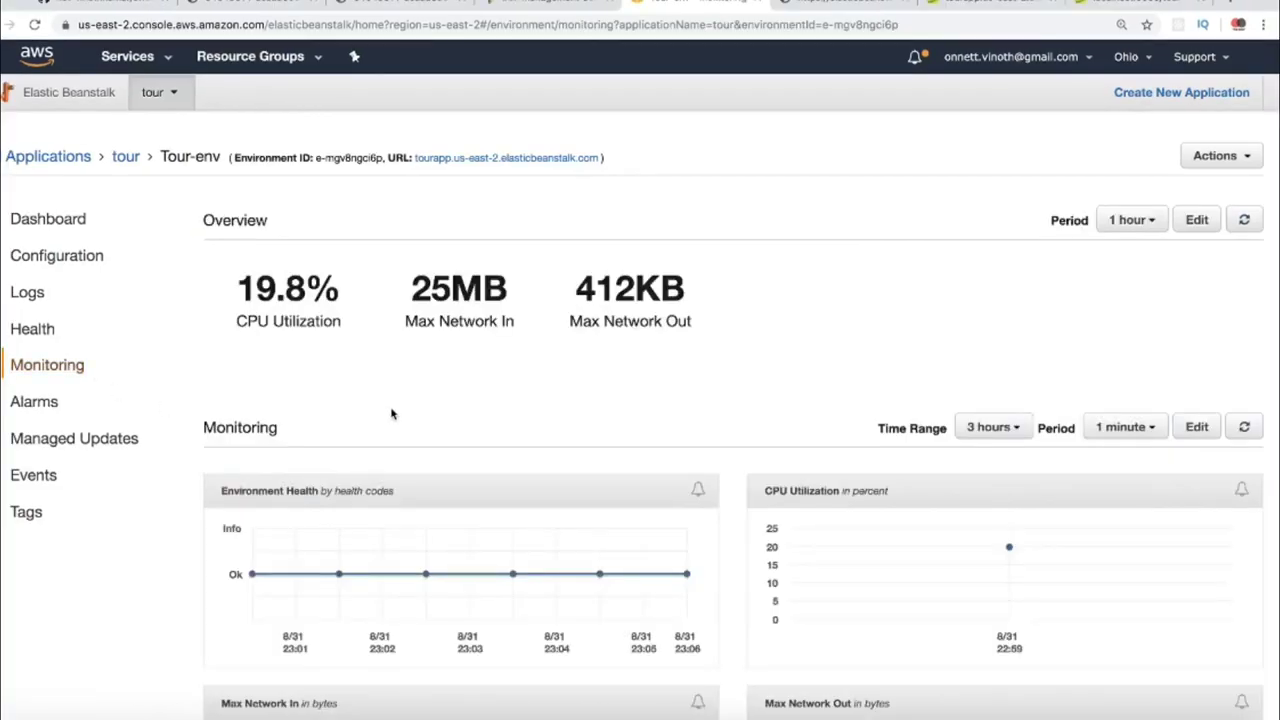
{"action": "scroll", "coordinate": [391, 413], "scroll_direction": "down", "scroll_amount": 2}
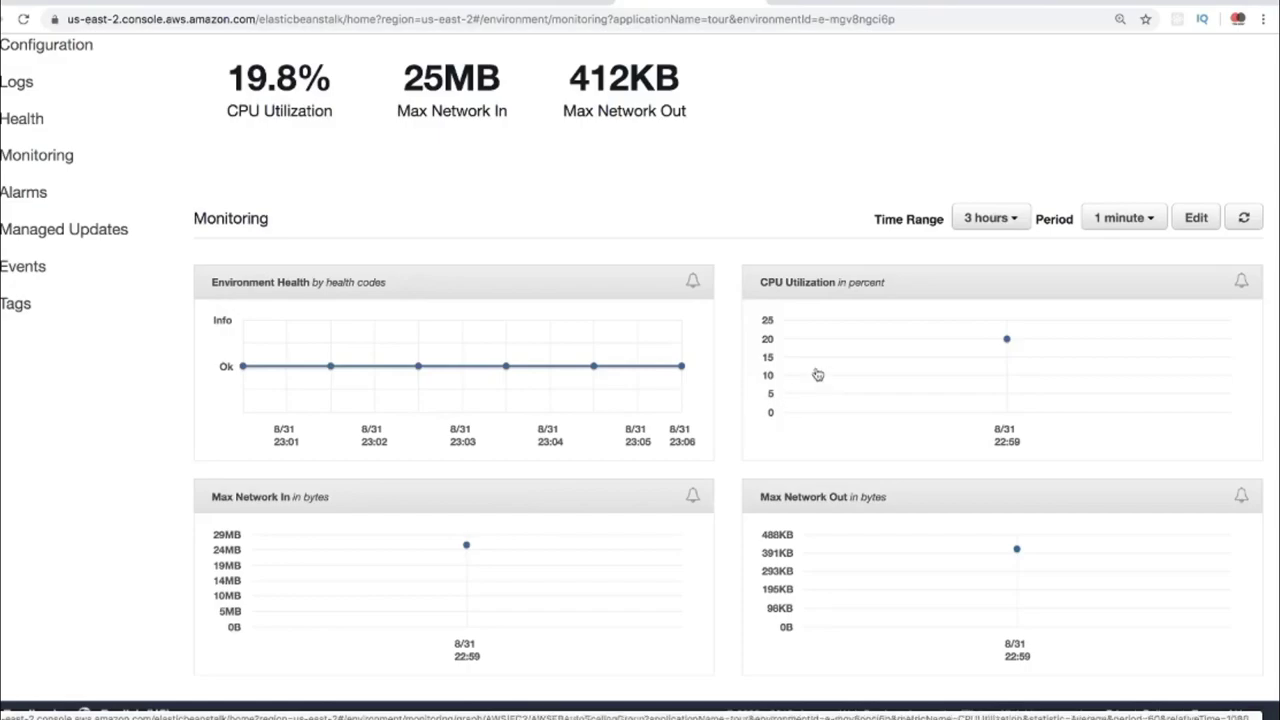
{"action": "scroll", "coordinate": [817, 374], "scroll_direction": "up", "scroll_amount": 3}
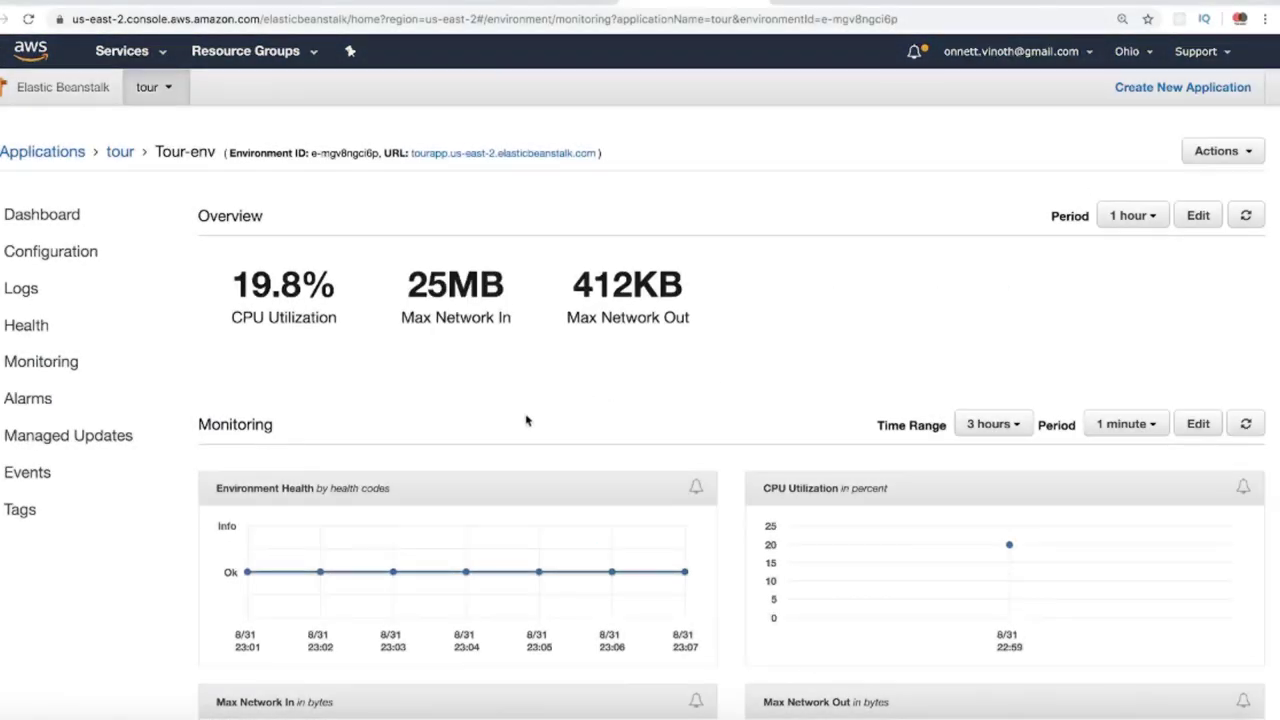
{"action": "scroll", "coordinate": [526, 420], "scroll_direction": "down", "scroll_amount": 1}
{"action": "scroll", "coordinate": [526, 420], "scroll_direction": "down", "scroll_amount": 3}
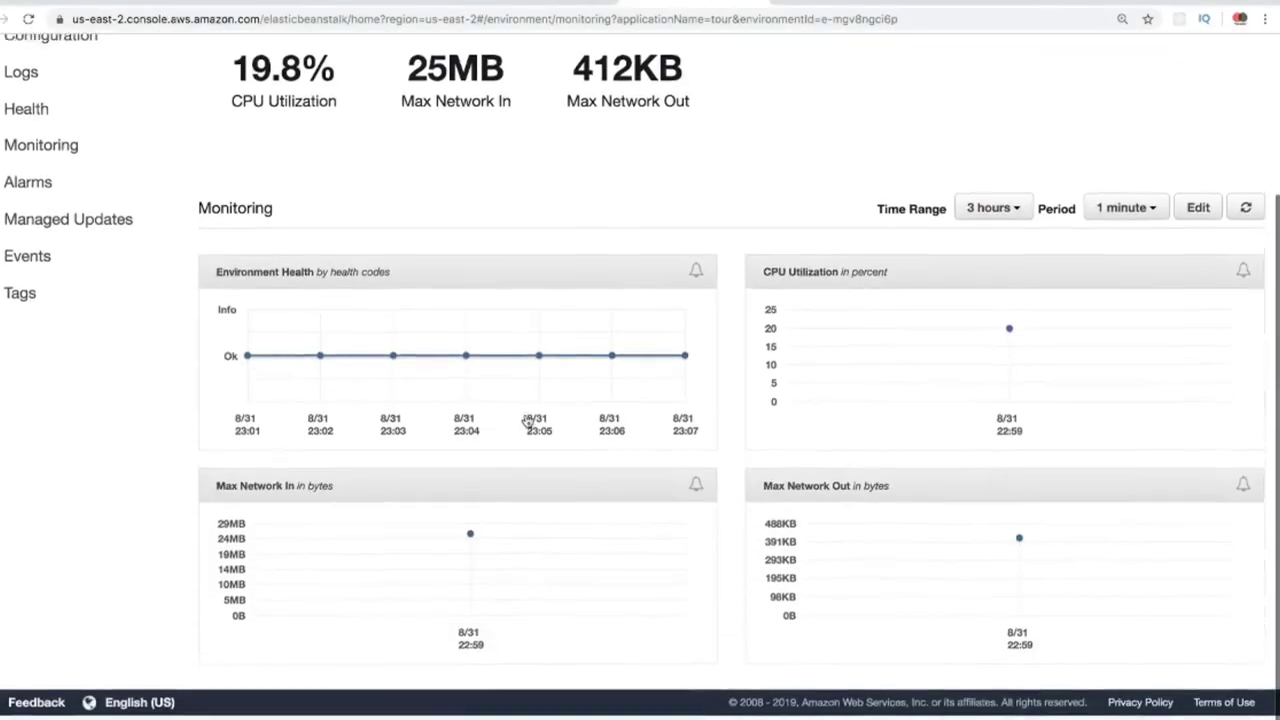
{"action": "scroll", "coordinate": [526, 420], "scroll_direction": "up", "scroll_amount": 2}
Step: View the Tour-env instance in the EC2 instances list and examine its description, including the instance type
{"action": "left_click", "coordinate": [37, 312]}
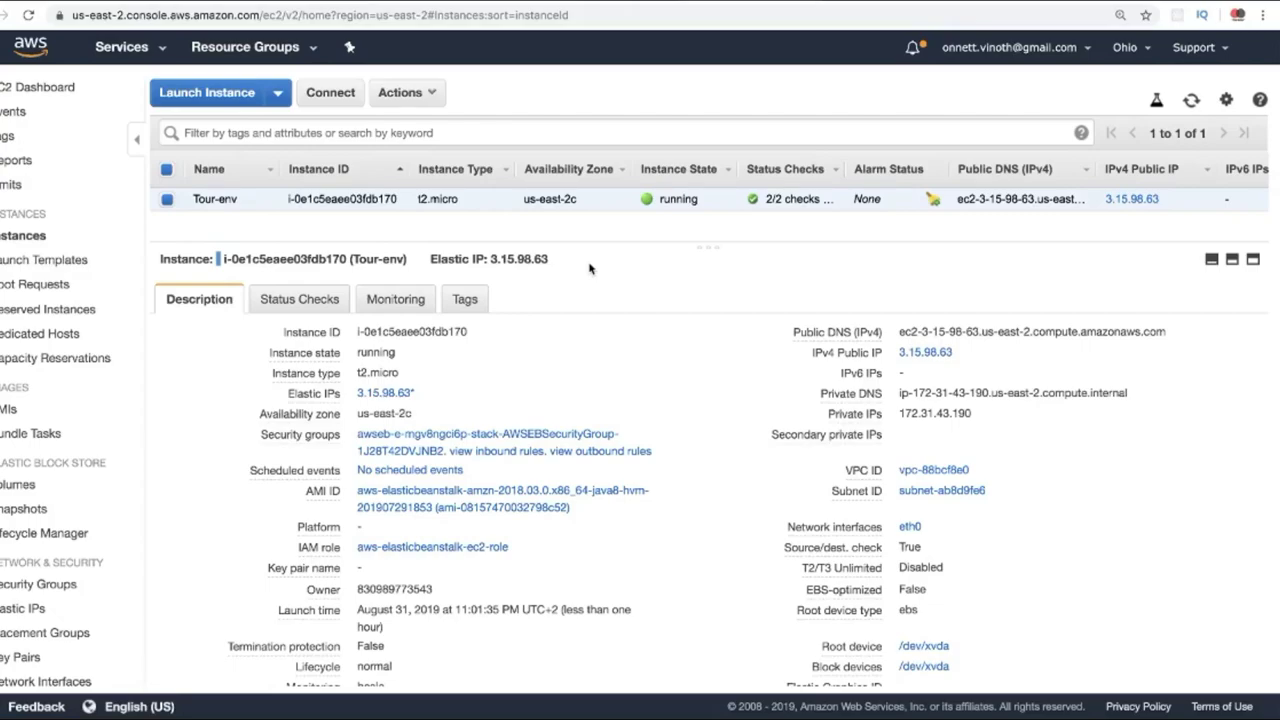
{"action": "mouse_move", "coordinate": [241, 209]}
{"action": "mouse_move", "coordinate": [410, 373]}
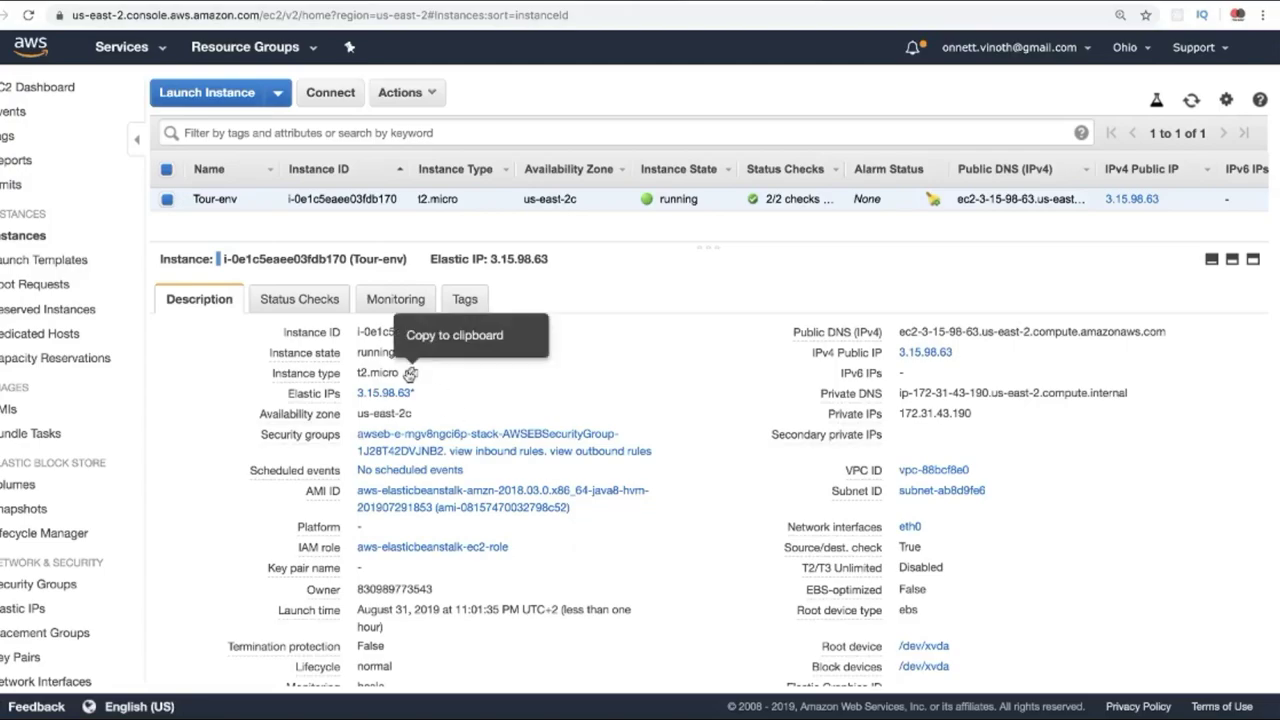